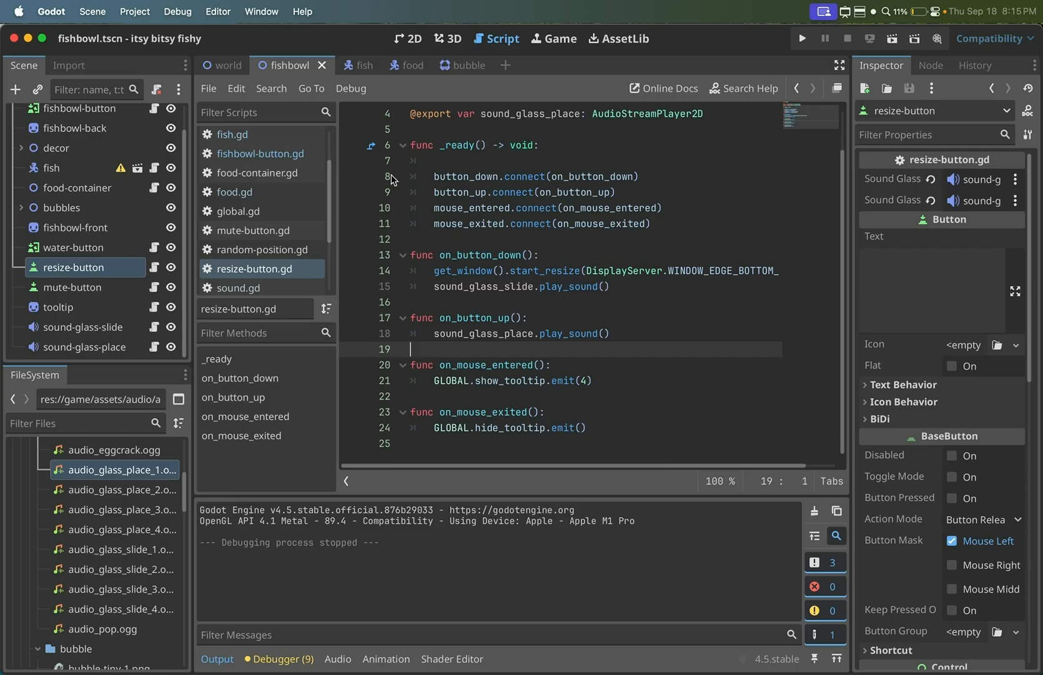
- Add export presets for macOS, Linux and Windows Desktop to the project
{"action": "left_click", "coordinate": [139, 13]}
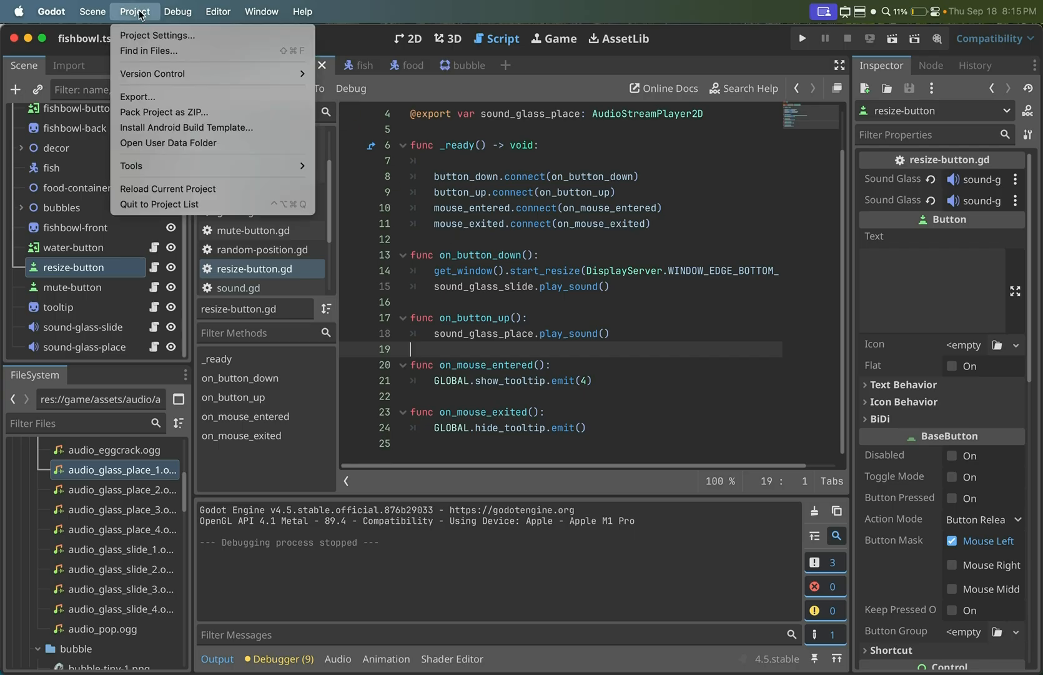
{"action": "left_click", "coordinate": [170, 98]}
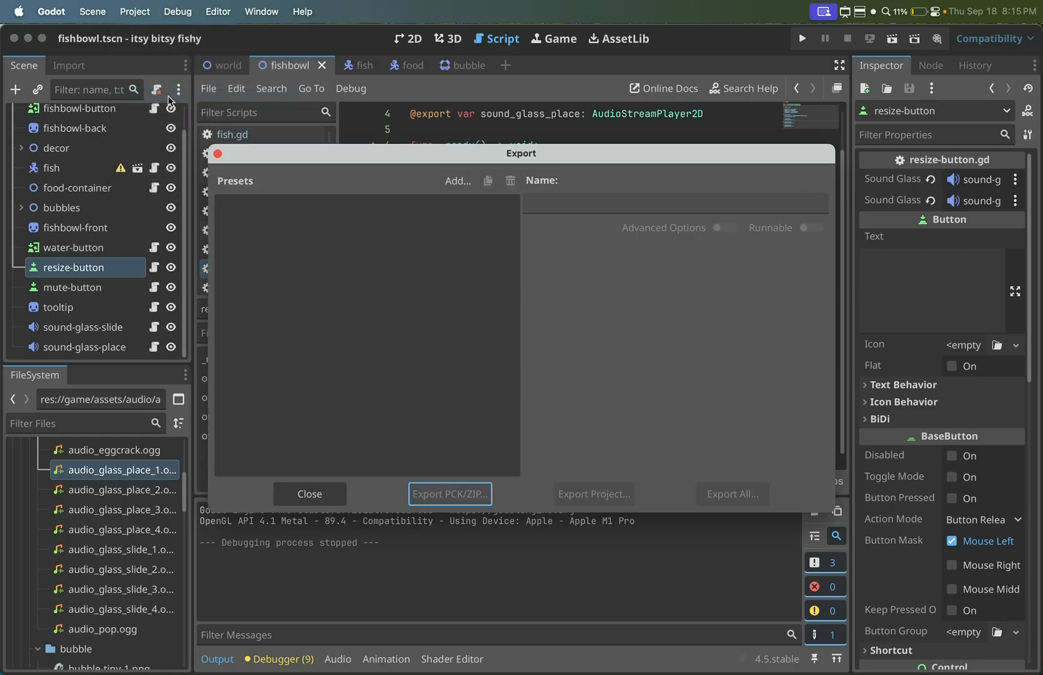
{"action": "left_click", "coordinate": [463, 181]}
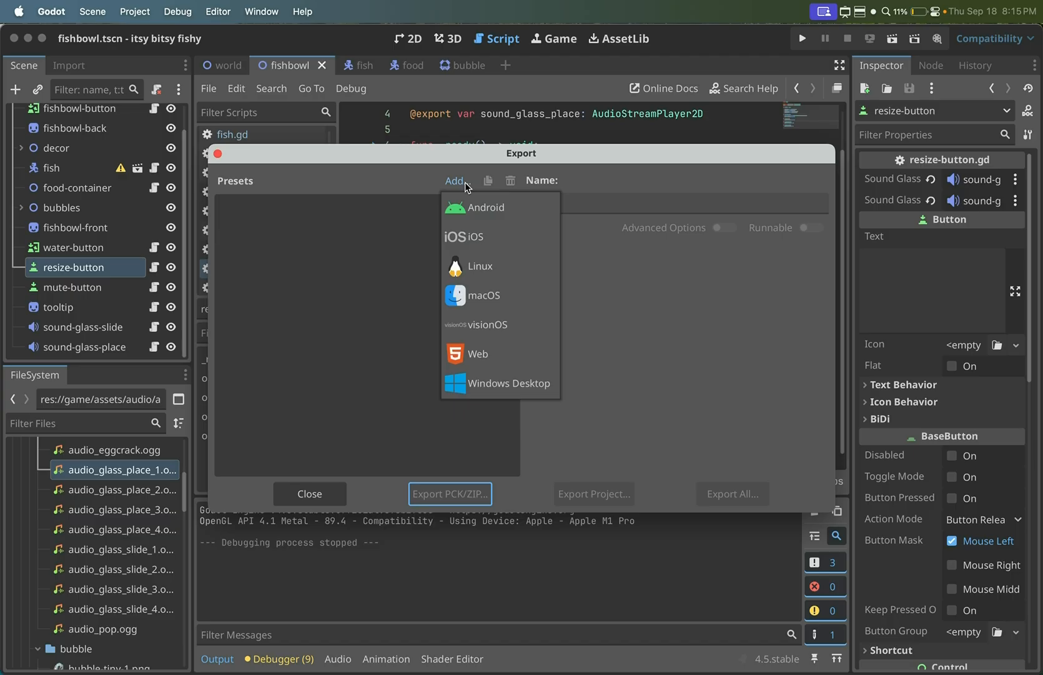
{"action": "left_click", "coordinate": [459, 301]}
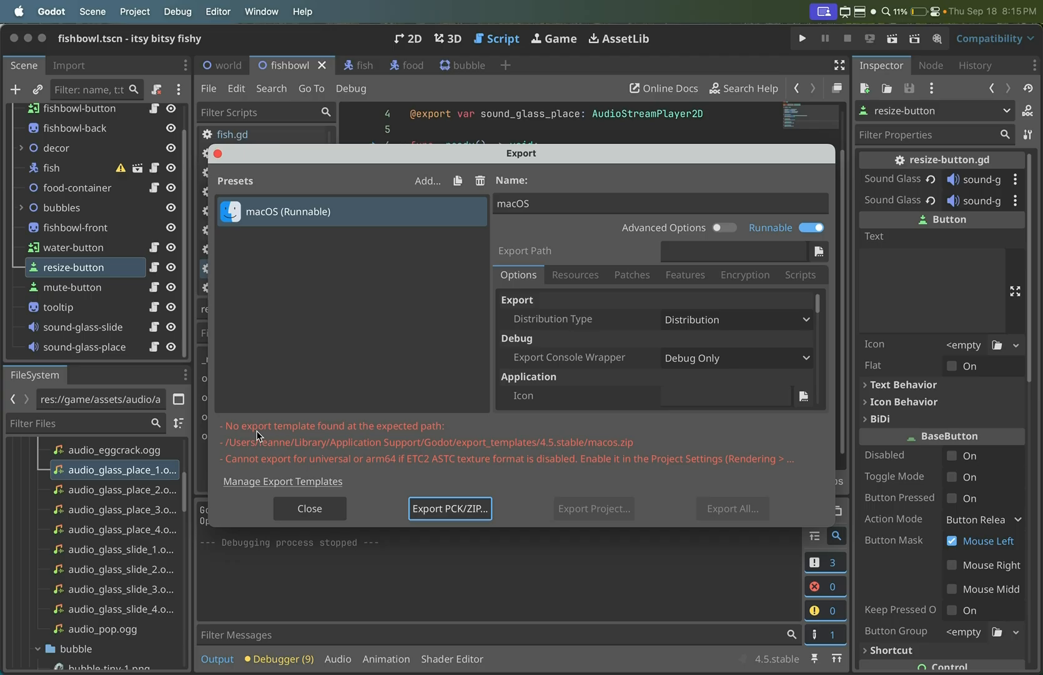
{"action": "left_click", "coordinate": [423, 185]}
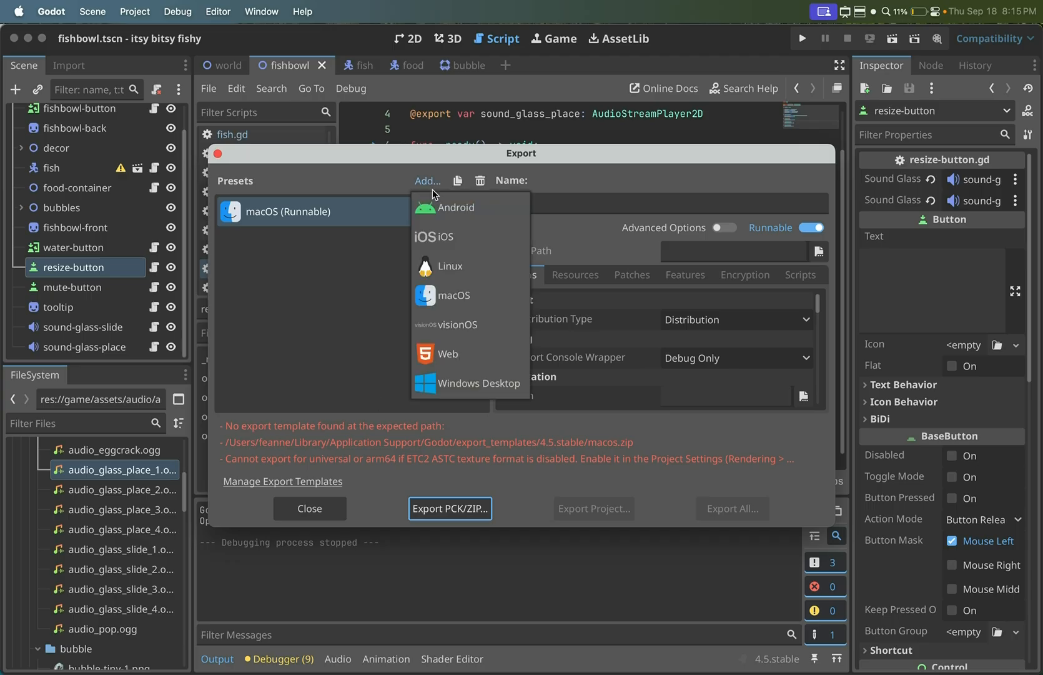
{"action": "left_click", "coordinate": [451, 271]}
{"action": "left_click", "coordinate": [418, 183]}
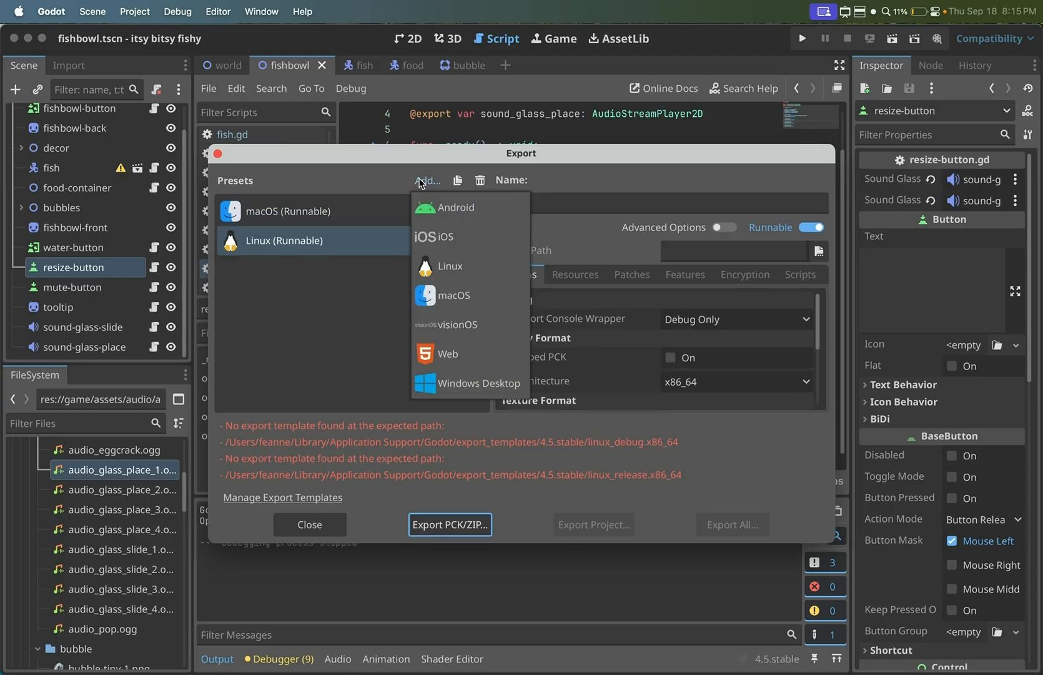
{"action": "left_click", "coordinate": [460, 385]}
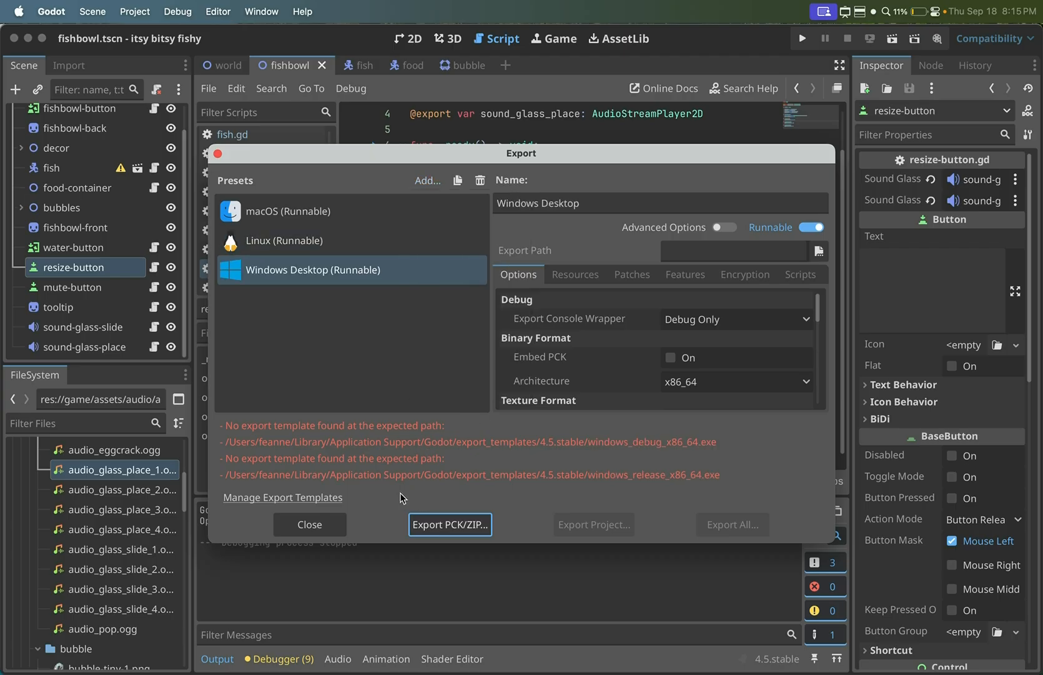
- Download and install the missing 4.5.stable export templates from the best available mirror
{"action": "left_click", "coordinate": [303, 499]}
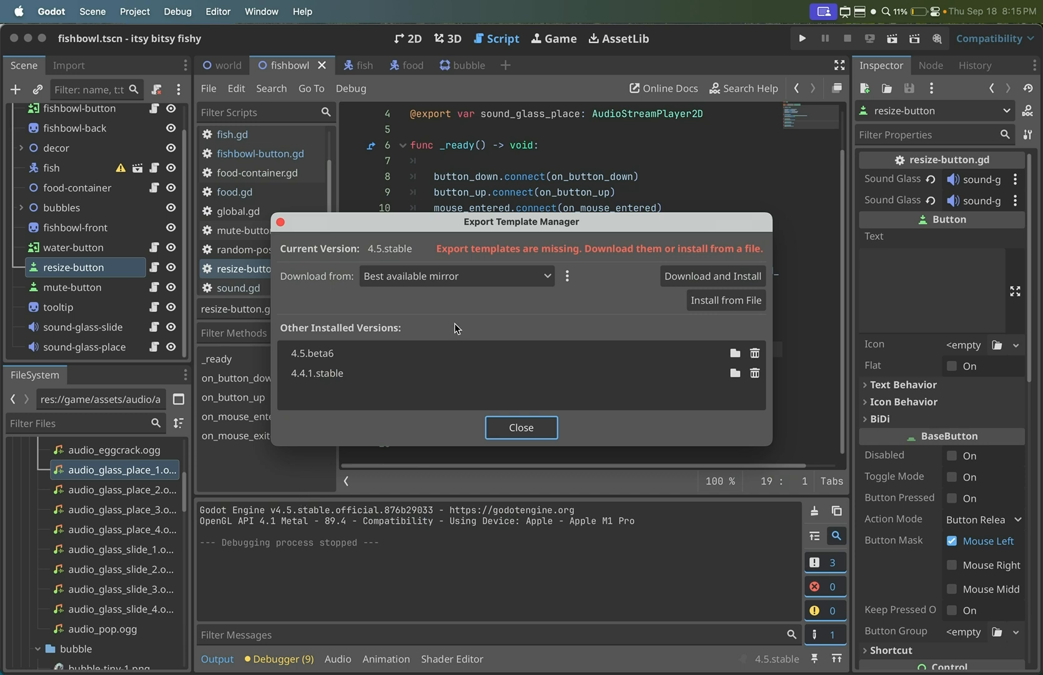
{"action": "left_click", "coordinate": [699, 277]}
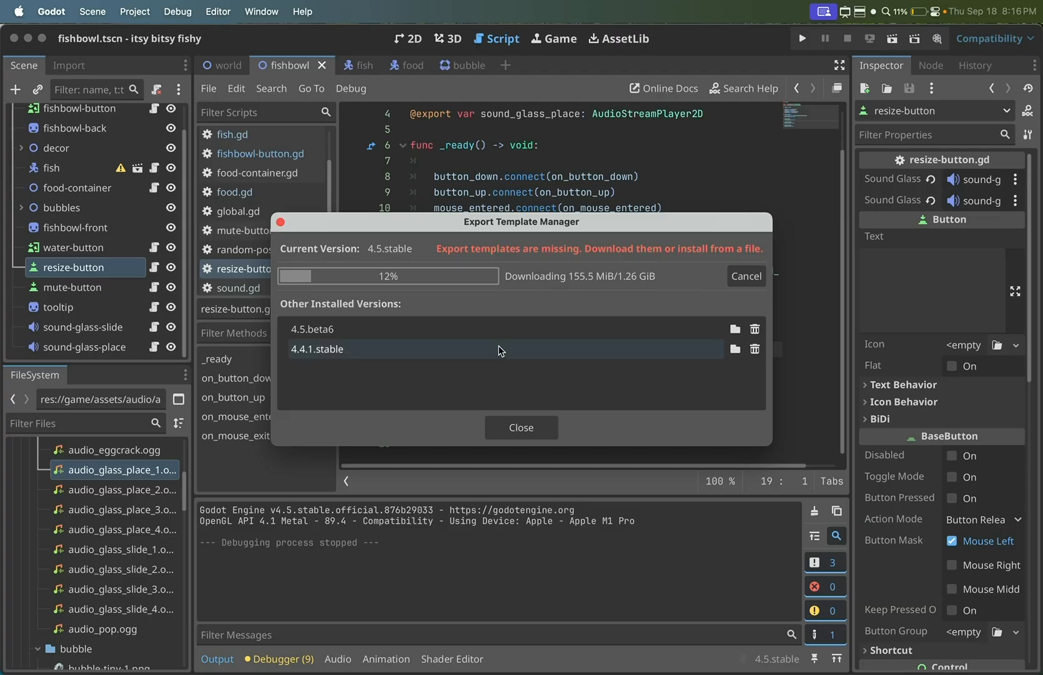
- Set the project's icon to goldfish-ryukin-03.png from res://game/assets/fish in the application configuration
{"action": "left_click", "coordinate": [138, 14]}
{"action": "left_click", "coordinate": [148, 35]}
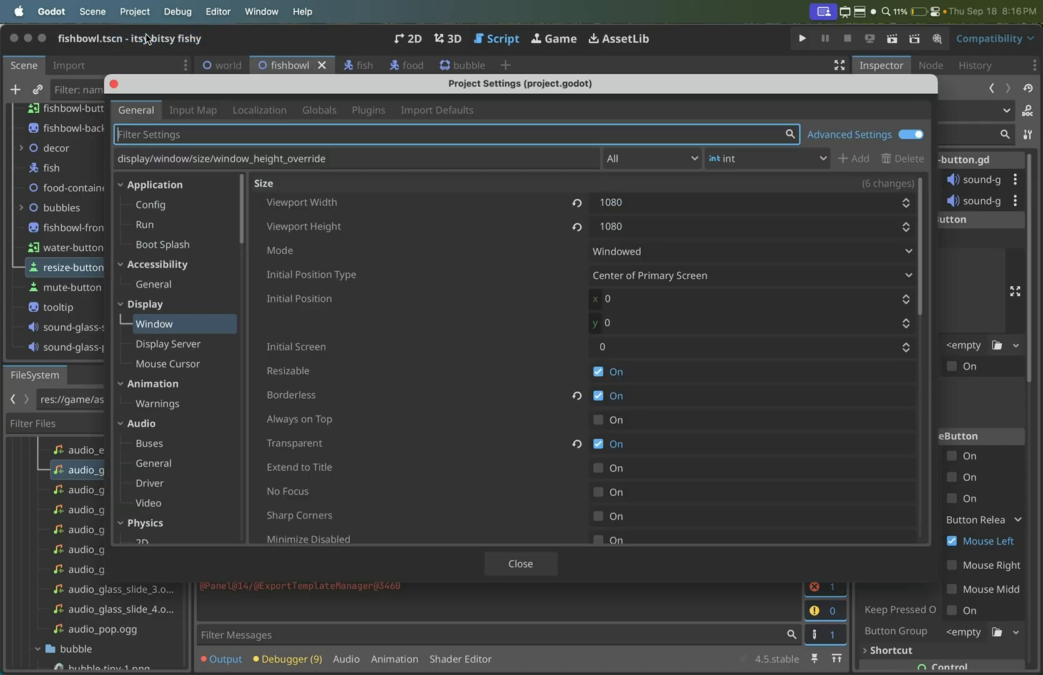
{"action": "left_click", "coordinate": [203, 204]}
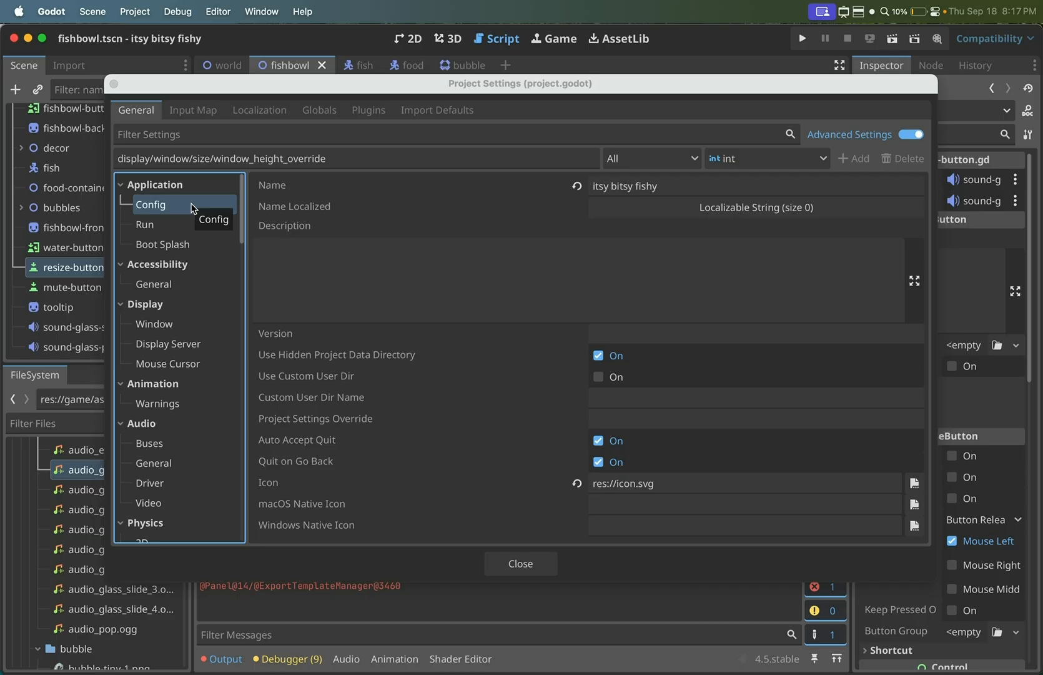
{"action": "left_click", "coordinate": [914, 483]}
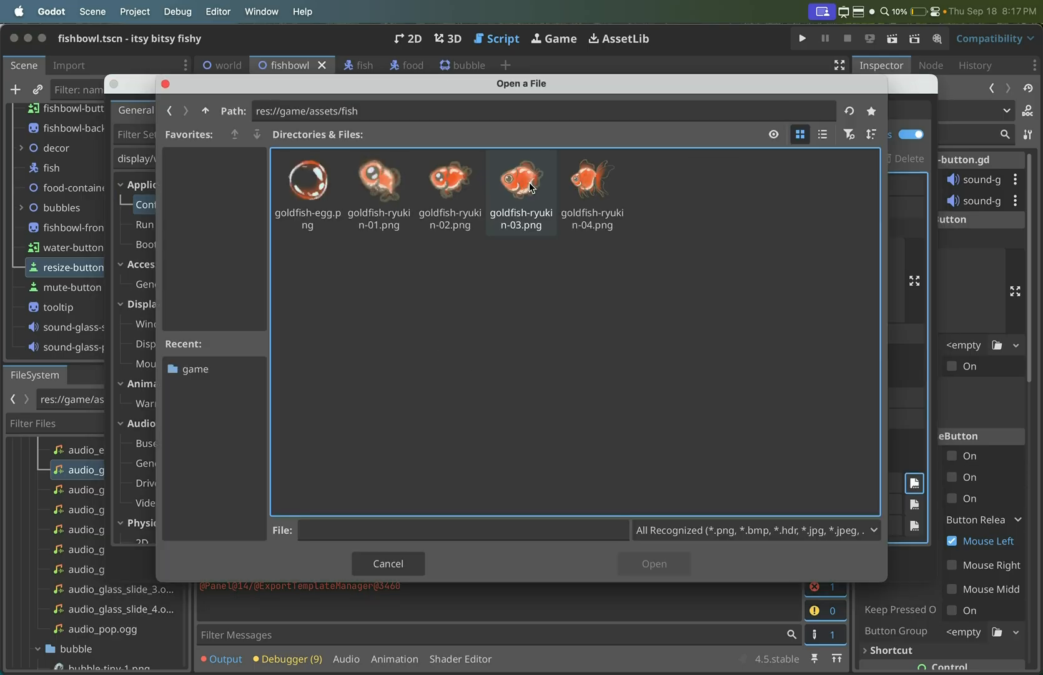
{"action": "left_click", "coordinate": [530, 187]}
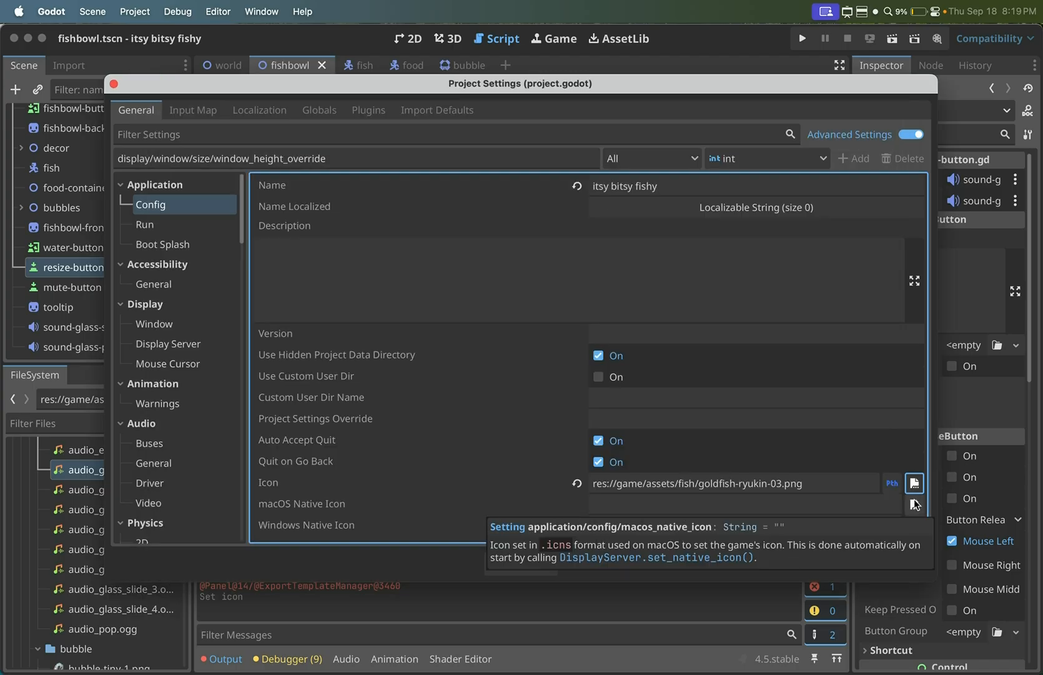
- Set the Windows native icon to goldfish-ryukin.ico from res://game/assets
{"action": "left_click", "coordinate": [914, 525]}
{"action": "double_click", "coordinate": [302, 184]}
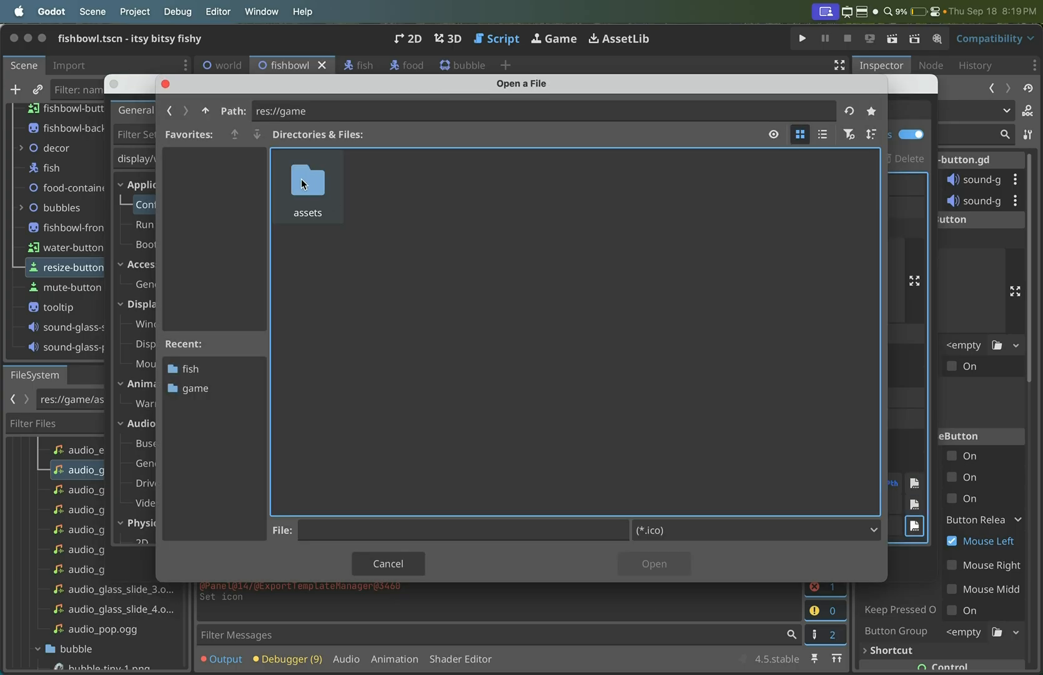
{"action": "double_click", "coordinate": [304, 183]}
{"action": "left_click", "coordinate": [744, 223]}
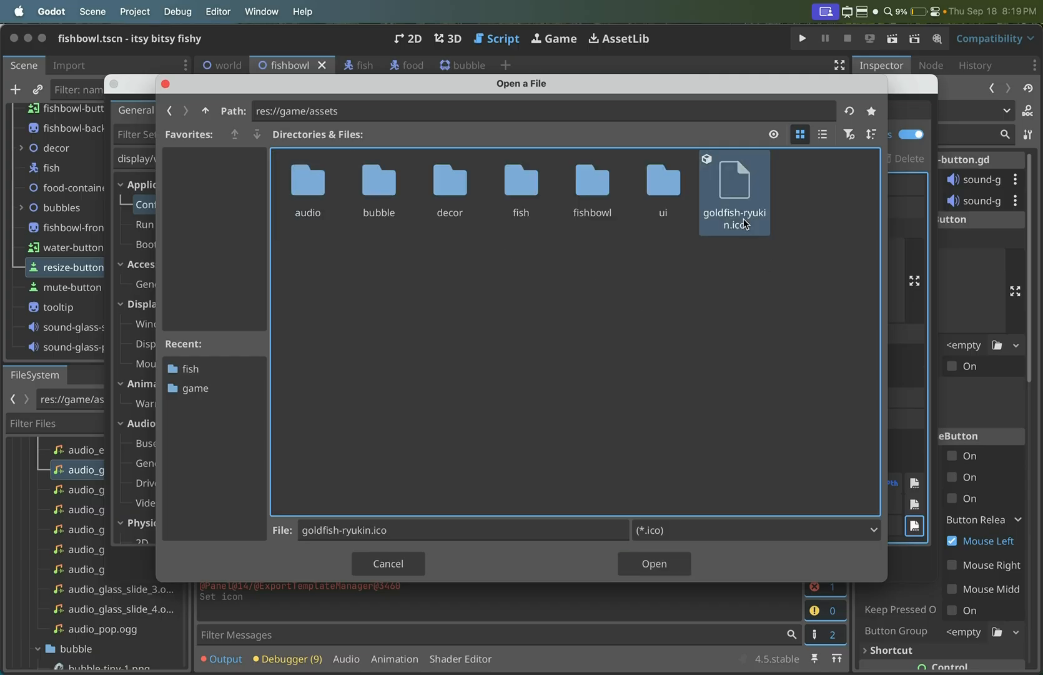
{"action": "left_click", "coordinate": [655, 565]}
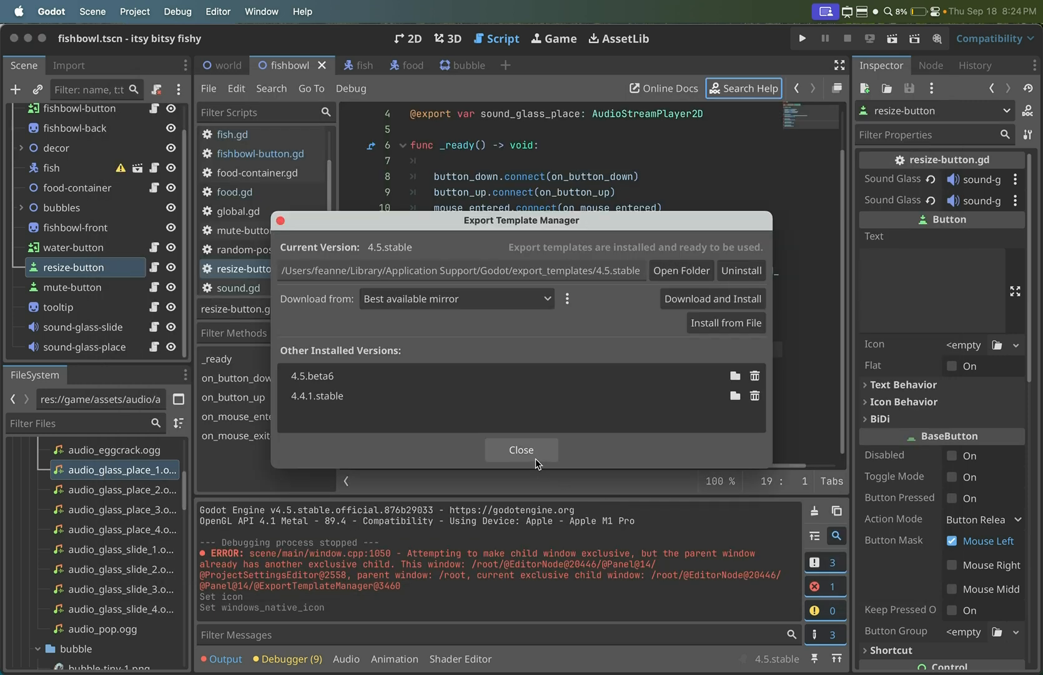
- Close the export template manager and check the macOS export preset for remaining errors
{"action": "left_click", "coordinate": [520, 448]}
{"action": "left_click", "coordinate": [139, 10]}
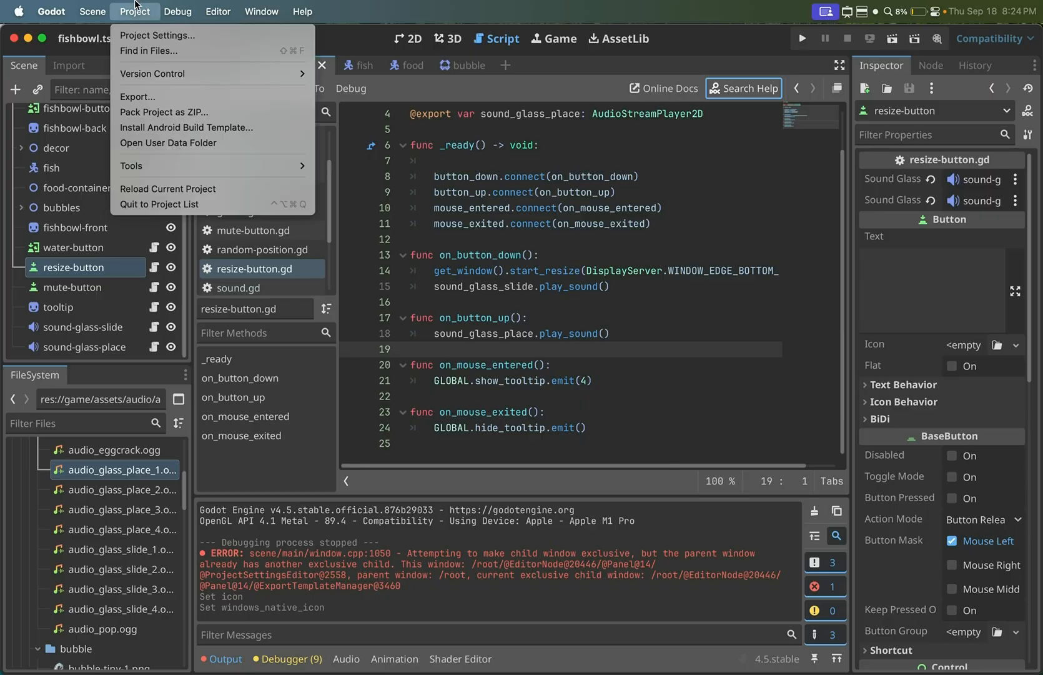
{"action": "left_click", "coordinate": [156, 98]}
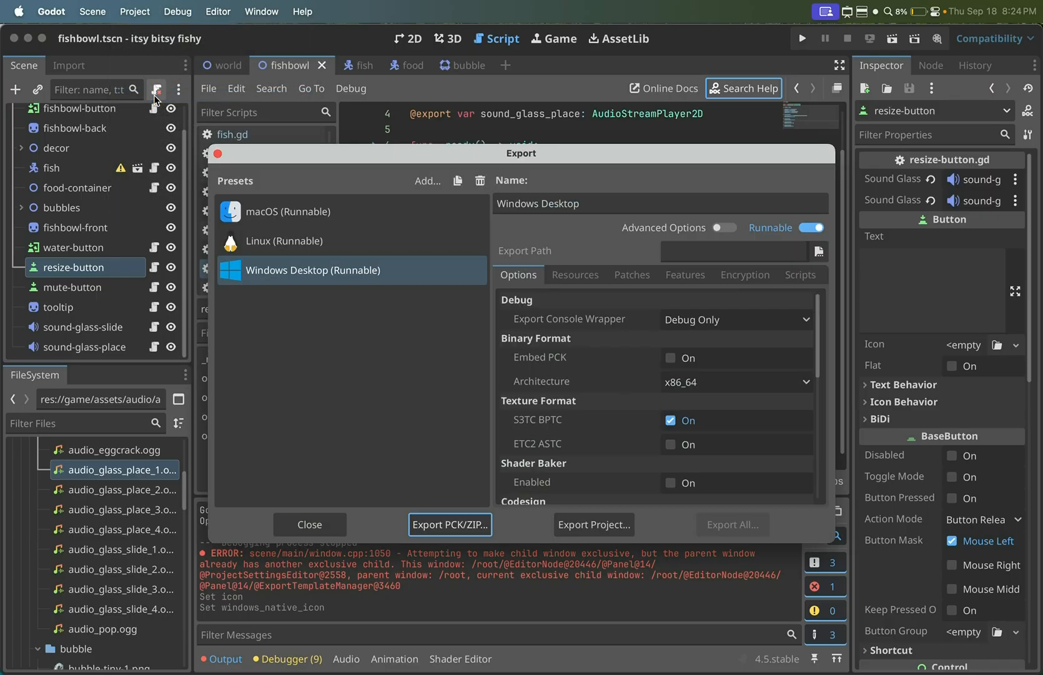
{"action": "left_click", "coordinate": [348, 212]}
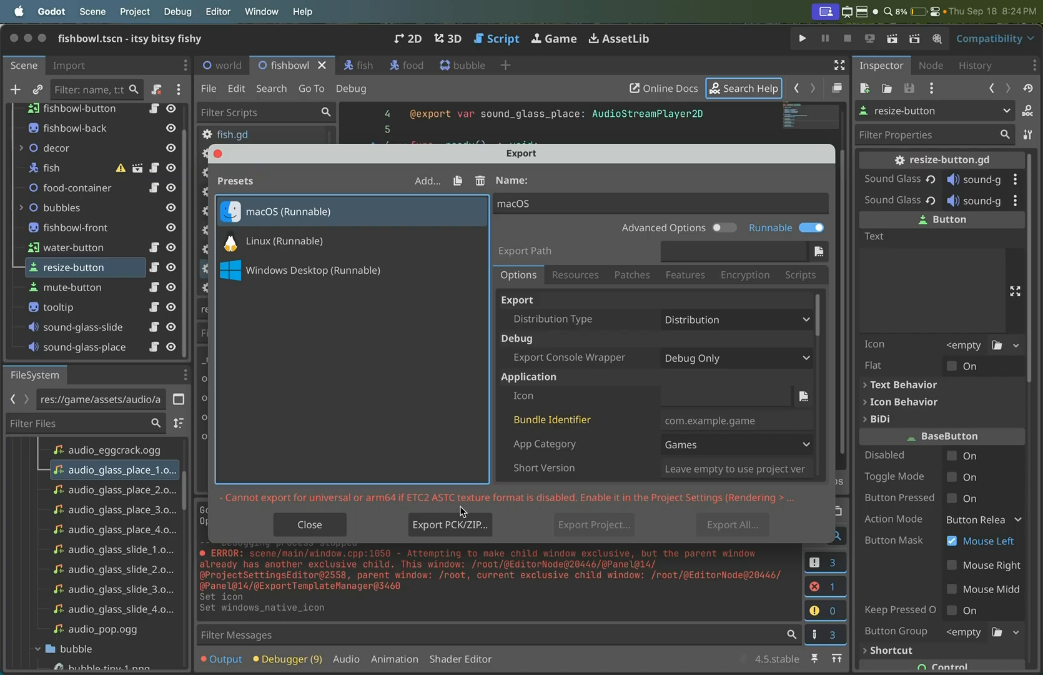
{"action": "left_click", "coordinate": [310, 525]}
- Enable Import ETC2 ASTC under the project's texture VRAM compression settings, then save and restart the editor
{"action": "left_click", "coordinate": [142, 10]}
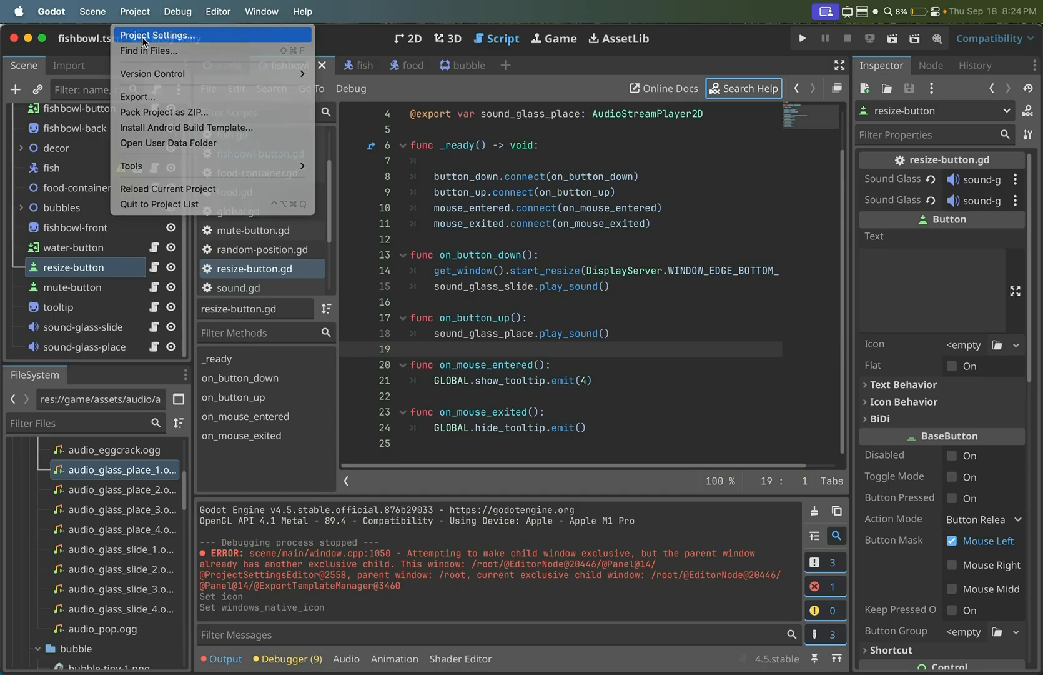
{"action": "left_click", "coordinate": [147, 35]}
{"action": "type", "text": "etc2"}
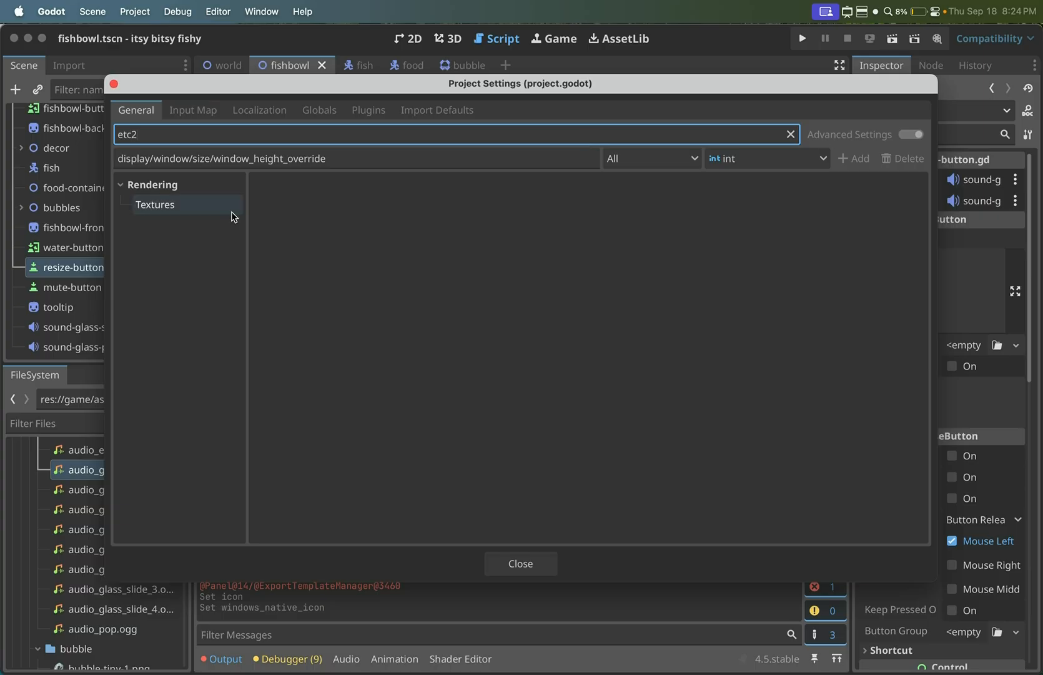
{"action": "left_click", "coordinate": [152, 209]}
{"action": "left_click", "coordinate": [603, 203]}
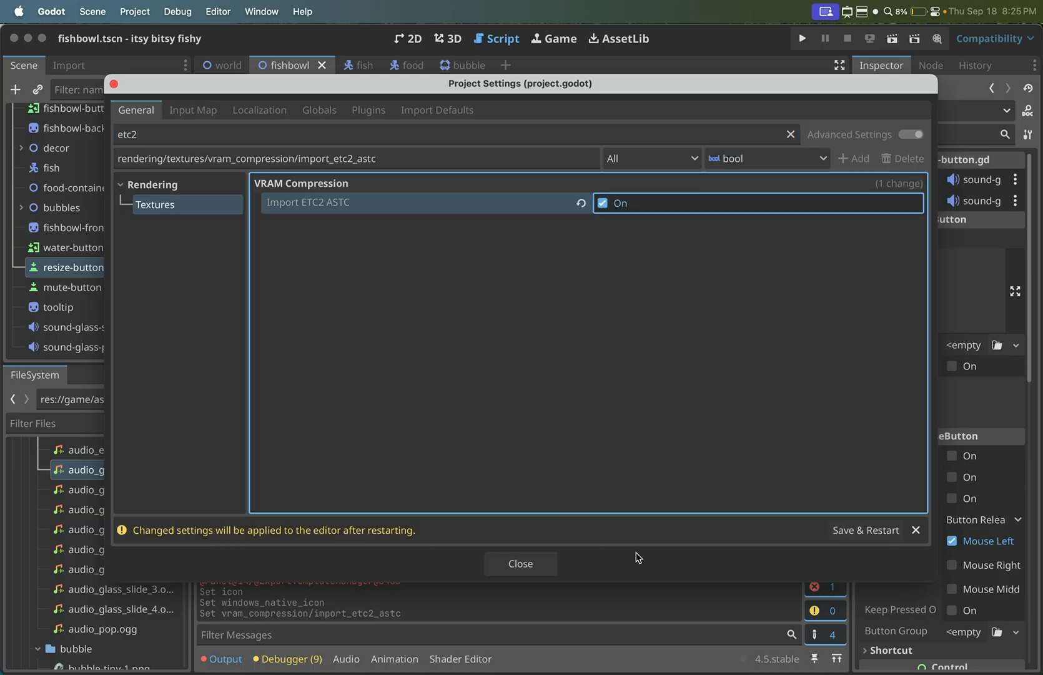
{"action": "left_click", "coordinate": [868, 531]}
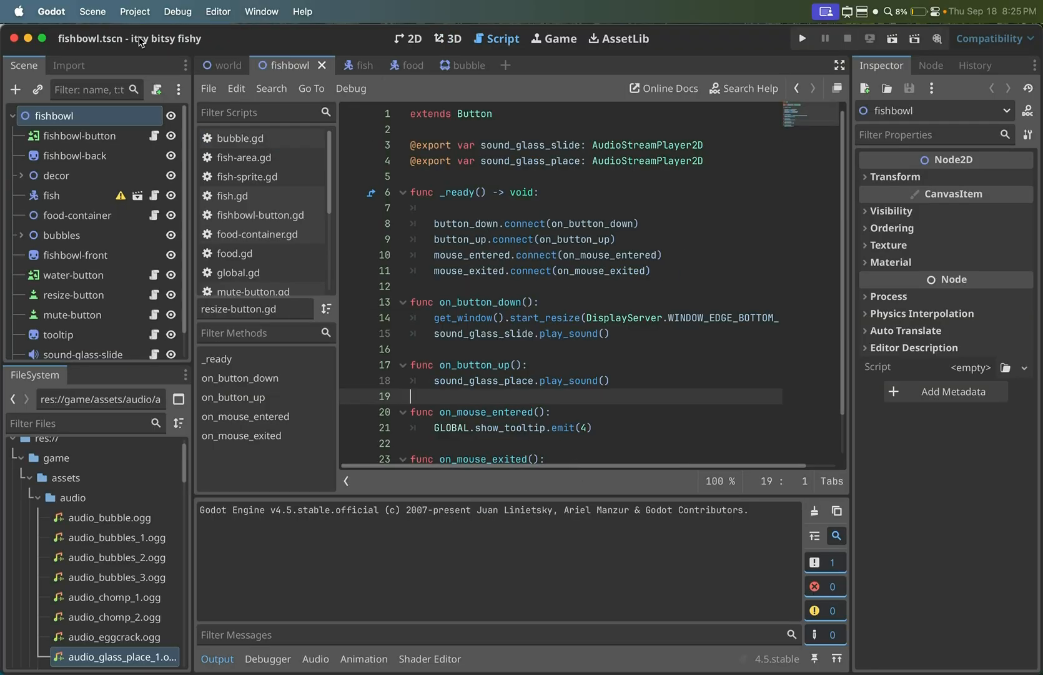
- Reopen the export settings and check the macOS, Linux and Windows Desktop presets for export errors
{"action": "left_click", "coordinate": [128, 11]}
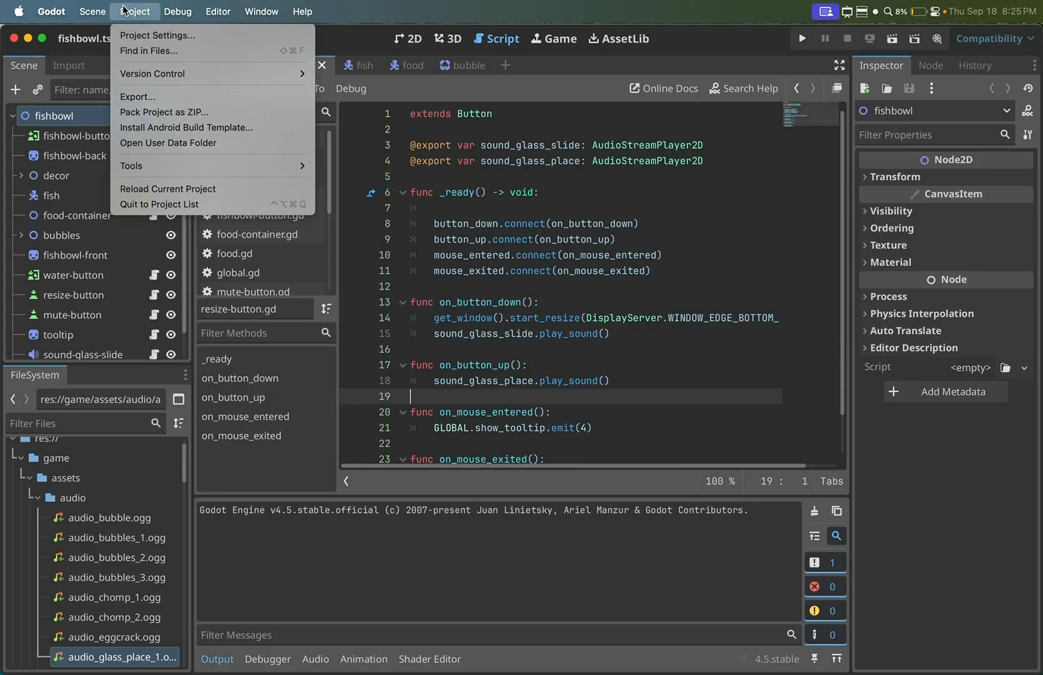
{"action": "left_click", "coordinate": [148, 97]}
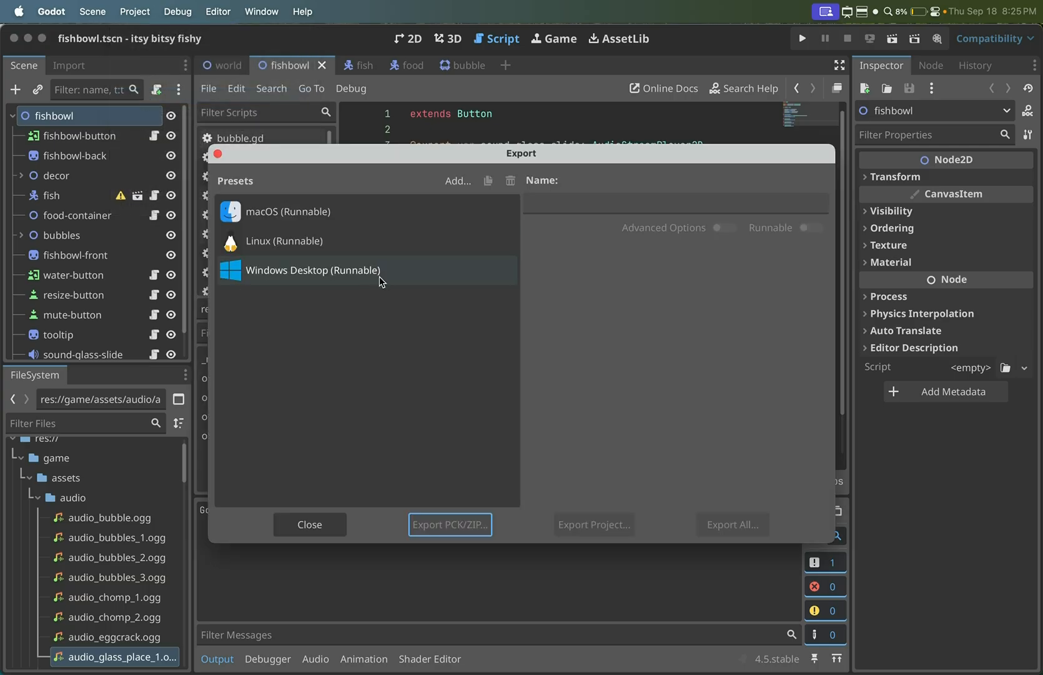
{"action": "left_click", "coordinate": [332, 213]}
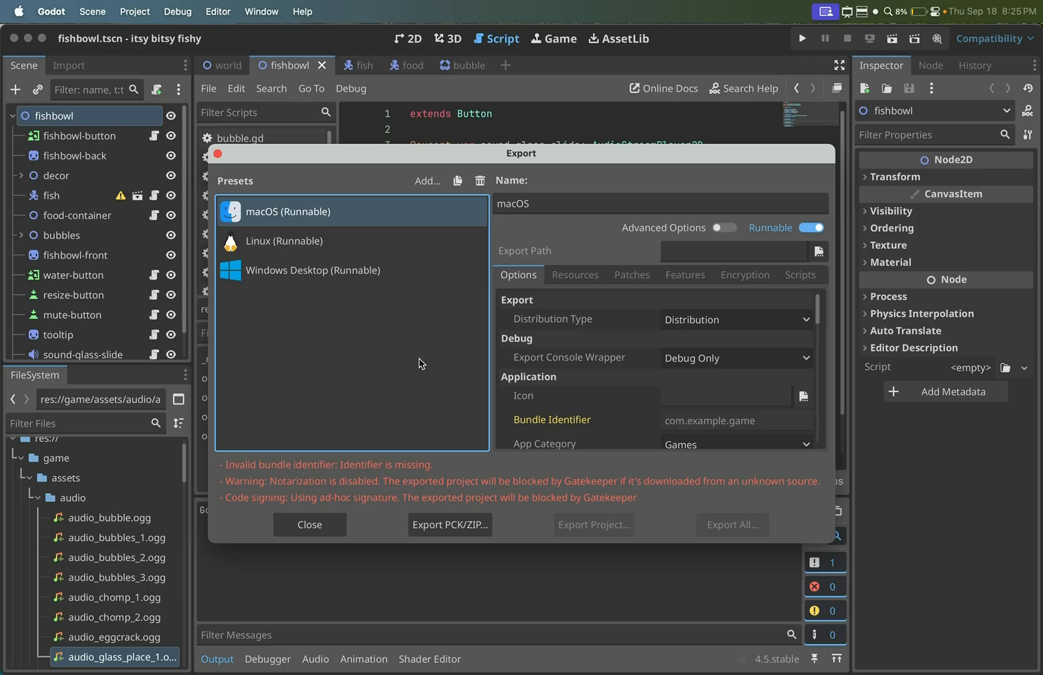
{"action": "left_click", "coordinate": [306, 242]}
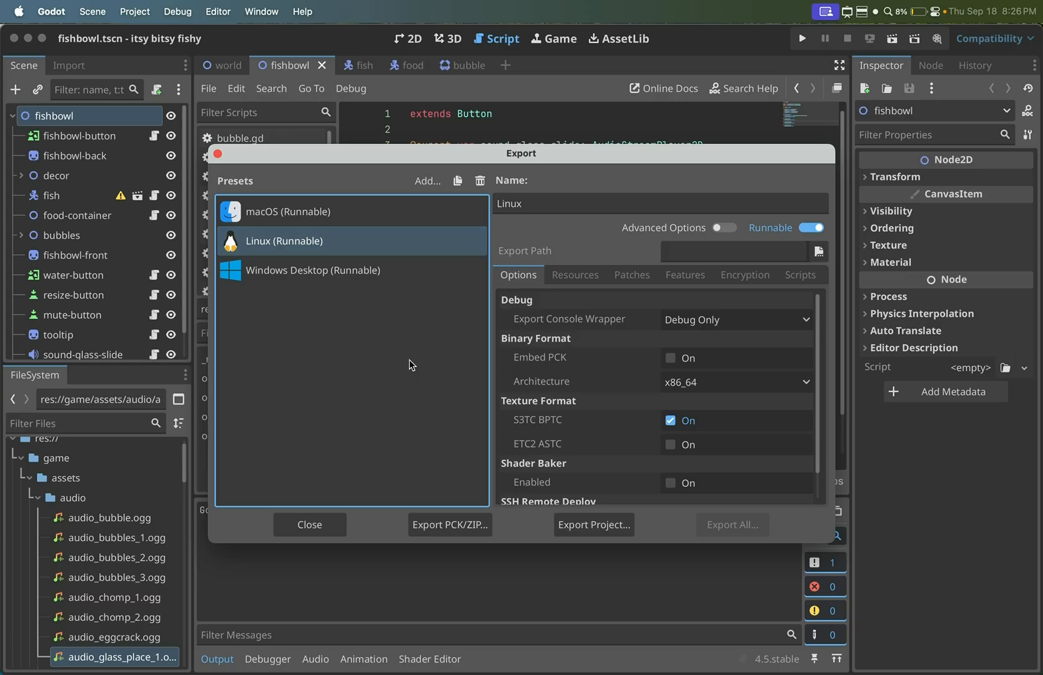
{"action": "left_click", "coordinate": [368, 276]}
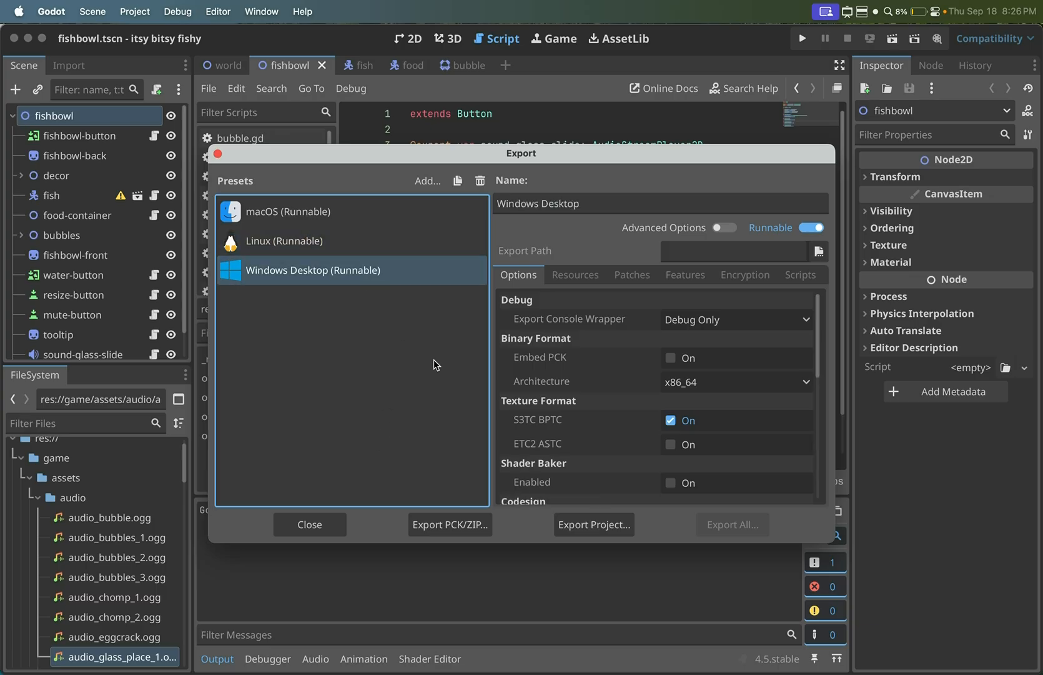
- Set the macOS preset's bundle identifier to com.mellowminx.game
{"action": "left_click", "coordinate": [375, 214]}
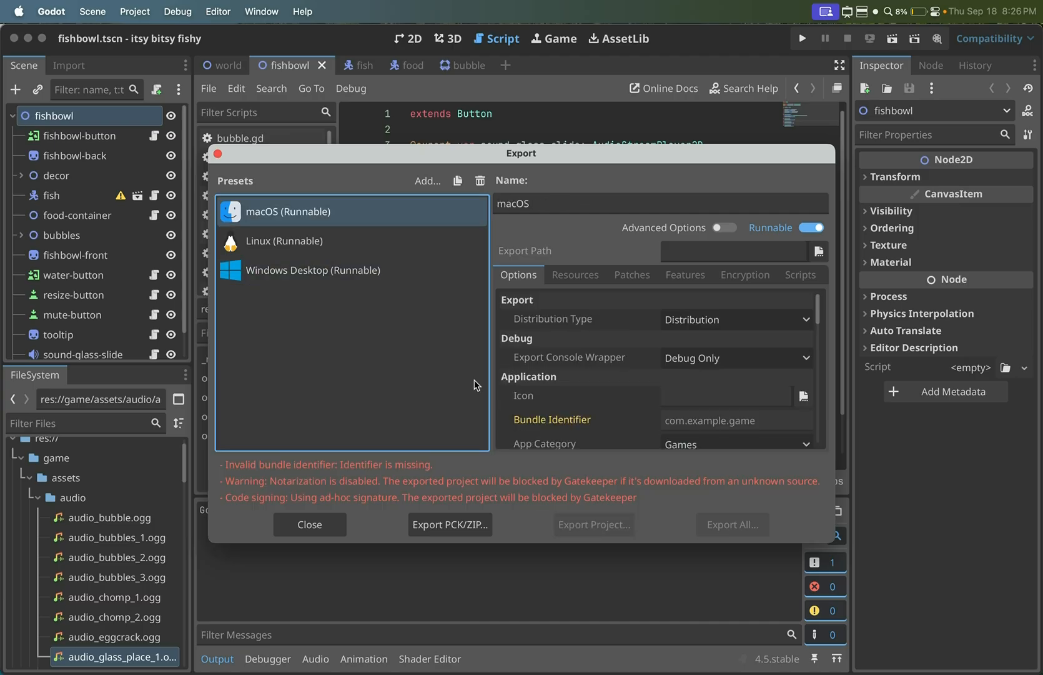
{"action": "scroll", "coordinate": [560, 383], "scroll_direction": "down", "scroll_amount": 3}
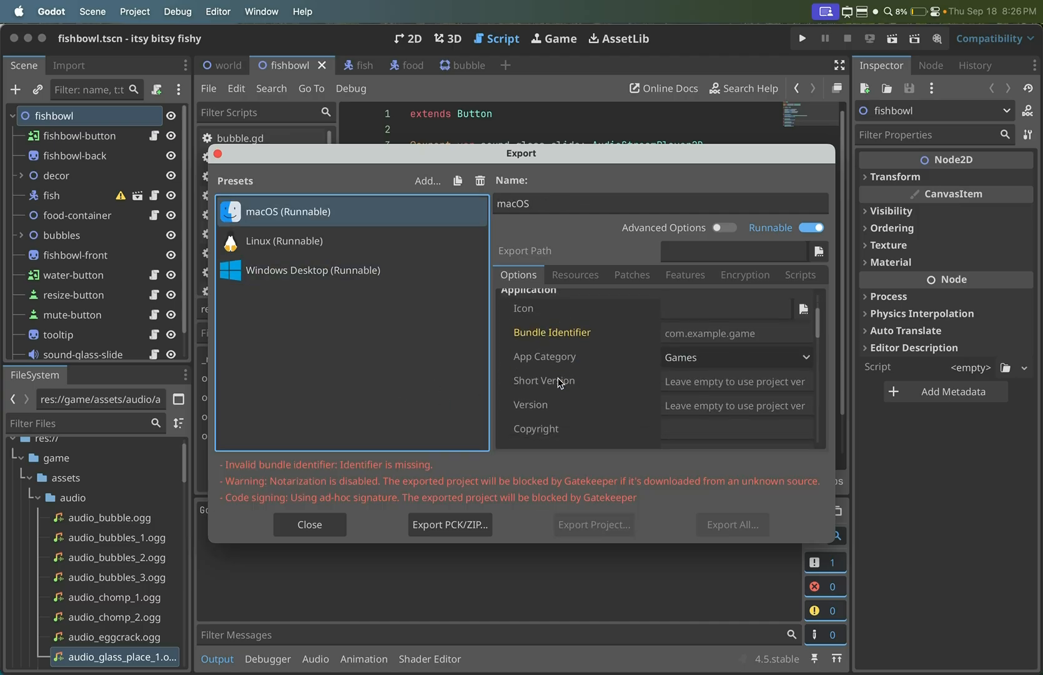
{"action": "left_click", "coordinate": [690, 333]}
{"action": "type", "text": "co"}
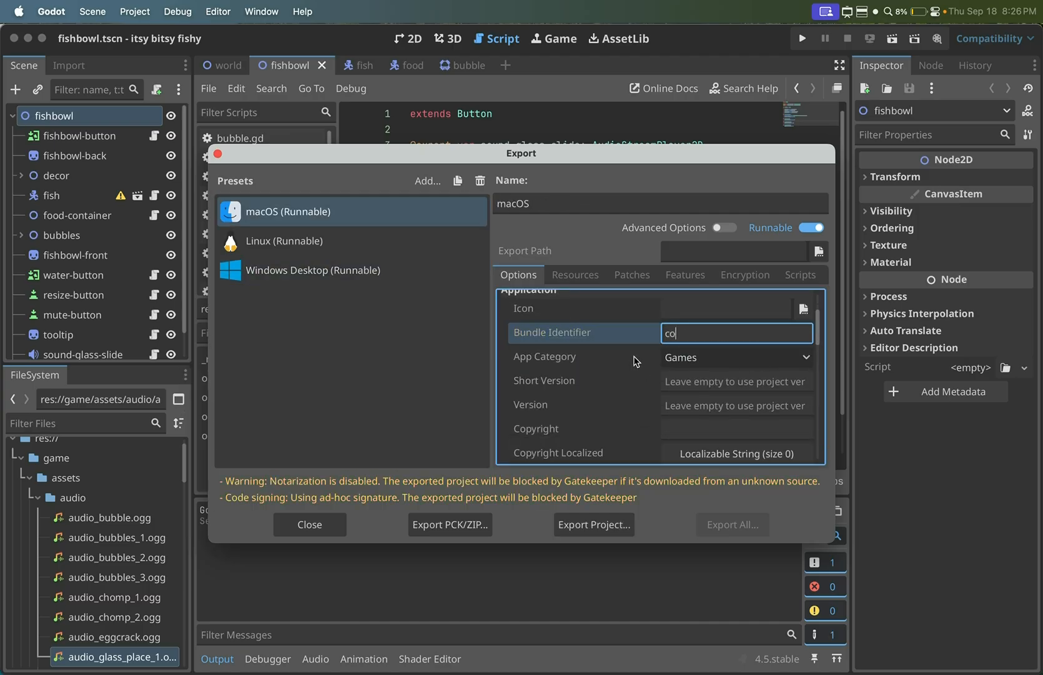
{"action": "type", "text": "m.mellowminx.c"}
{"action": "type", "text": "ame"}
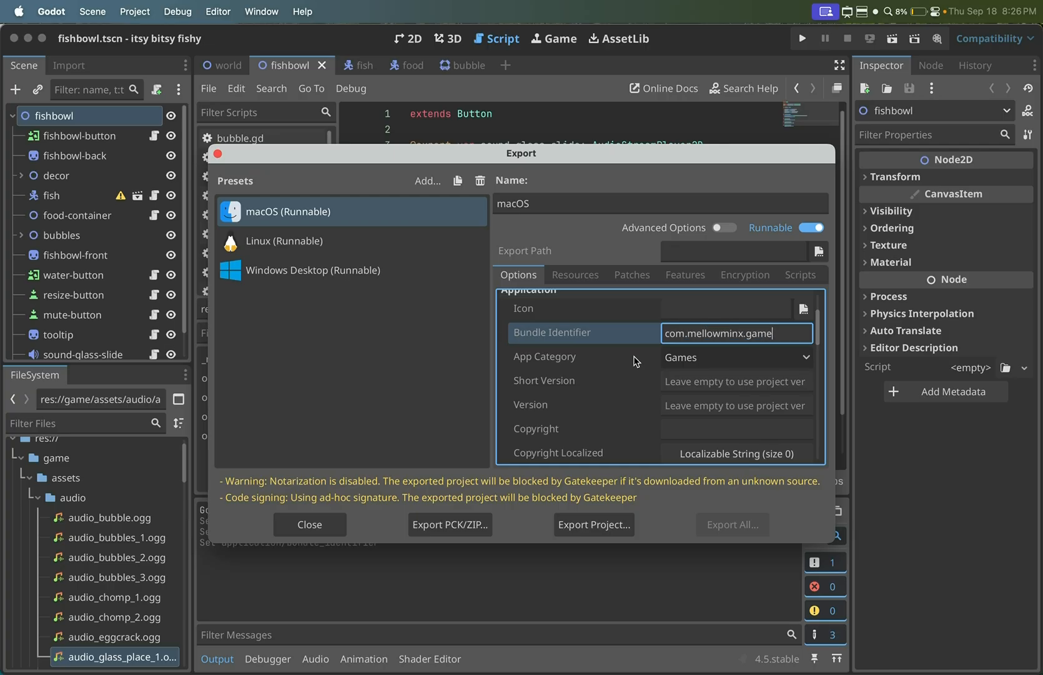
{"action": "left_click", "coordinate": [595, 378]}
- Examine the Codesign options of the macOS export preset
{"action": "scroll", "coordinate": [595, 377], "scroll_direction": "down", "scroll_amount": 6}
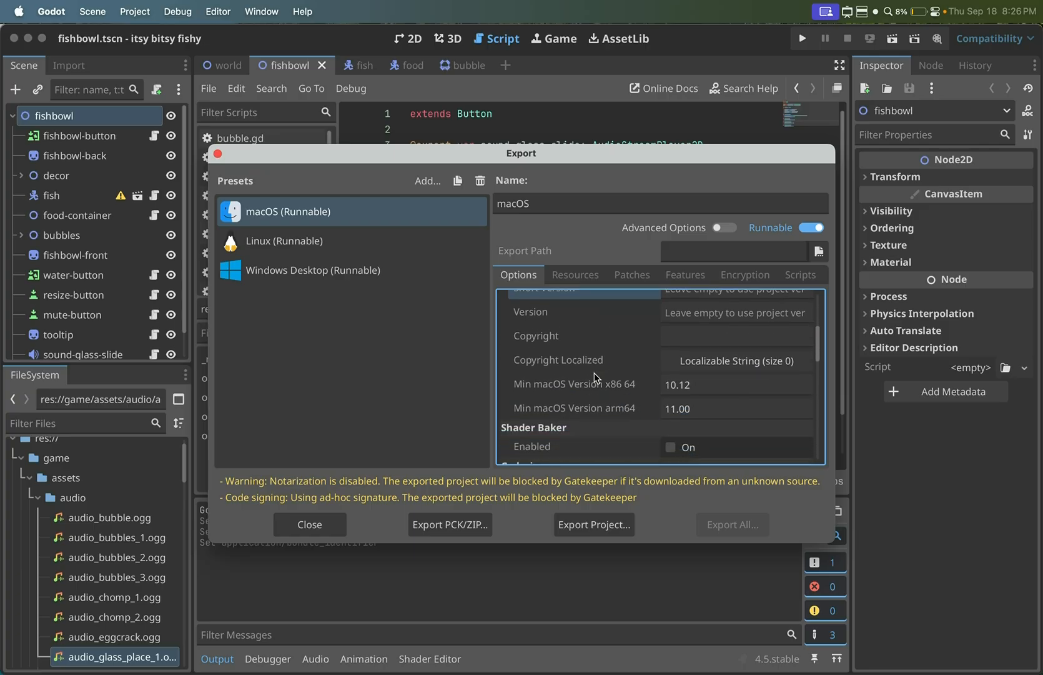
{"action": "scroll", "coordinate": [595, 377], "scroll_direction": "down", "scroll_amount": 3}
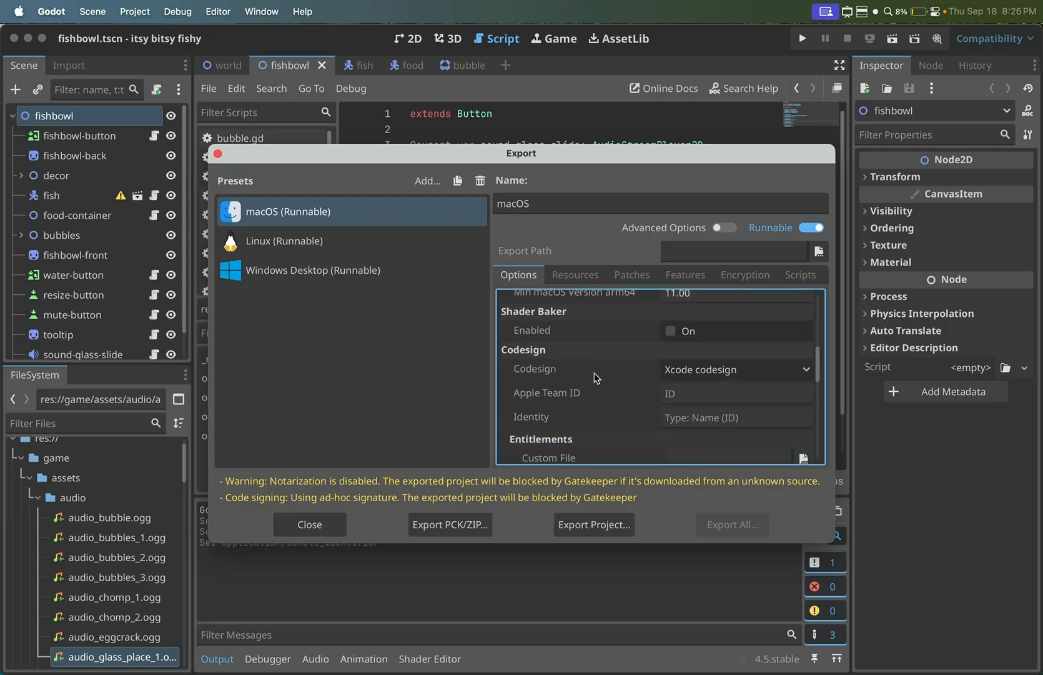
{"action": "scroll", "coordinate": [596, 377], "scroll_direction": "up", "scroll_amount": 1}
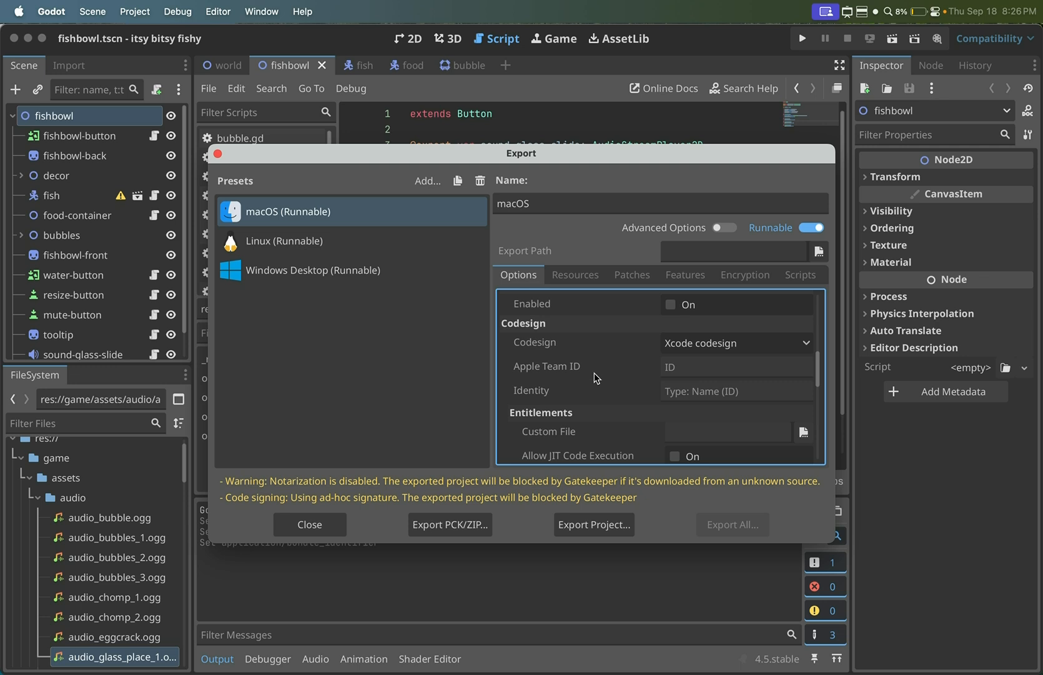
- Export the macOS build without debug as itsy bitsy fishy.dmg into the mac folder of itsy-bitsy-fishy export
{"action": "scroll", "coordinate": [632, 382], "scroll_direction": "down", "scroll_amount": 6}
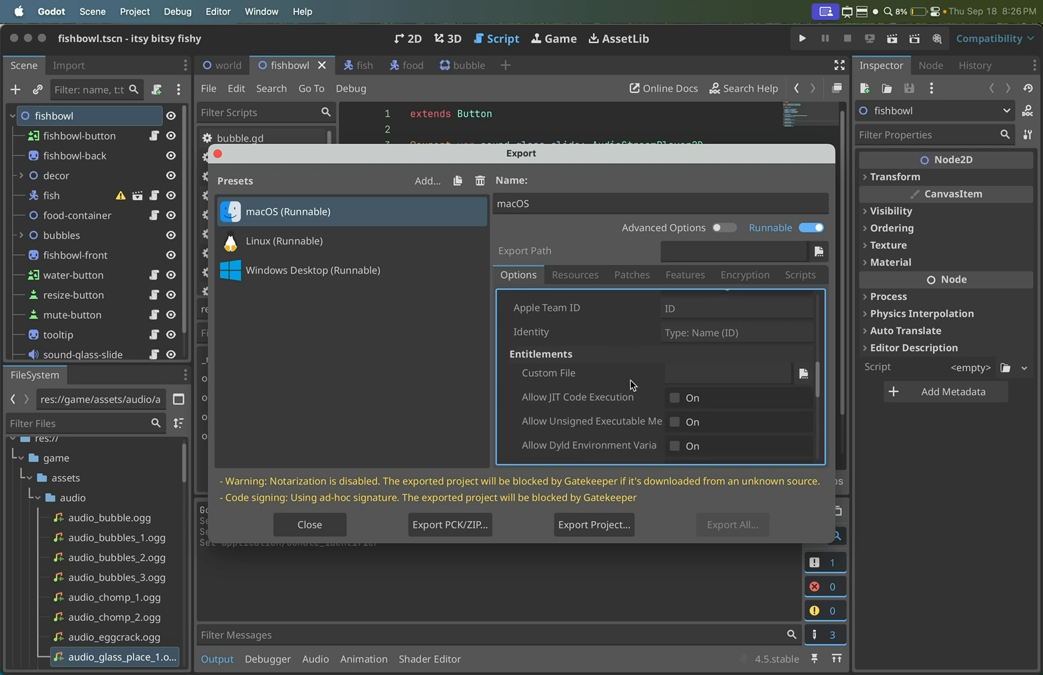
{"action": "scroll", "coordinate": [632, 383], "scroll_direction": "up", "scroll_amount": 15}
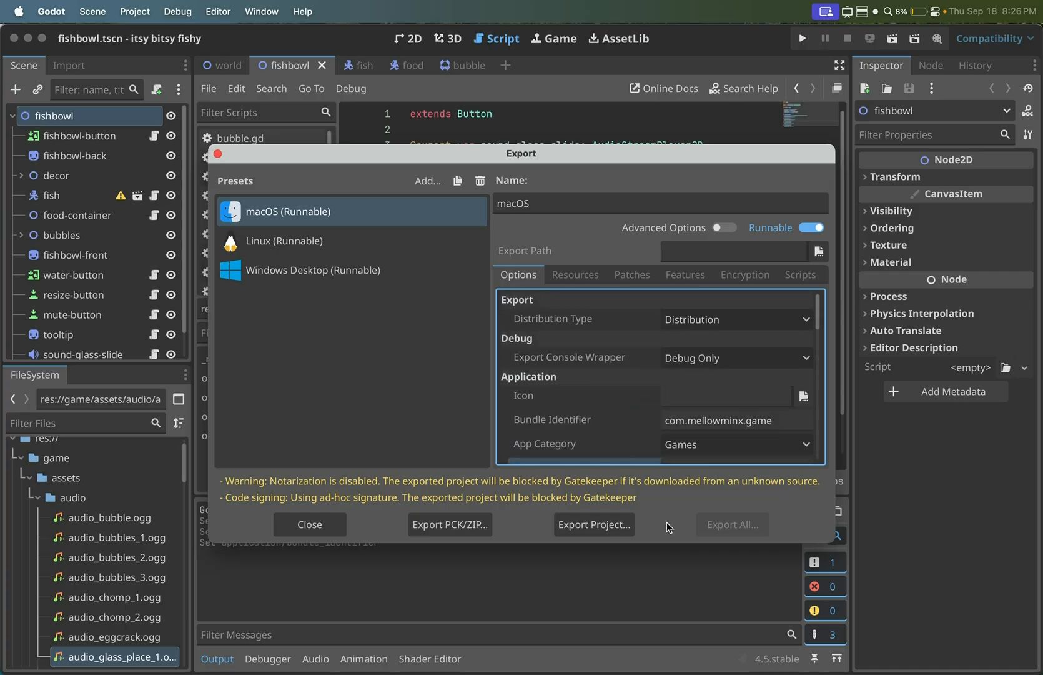
{"action": "left_click", "coordinate": [594, 525]}
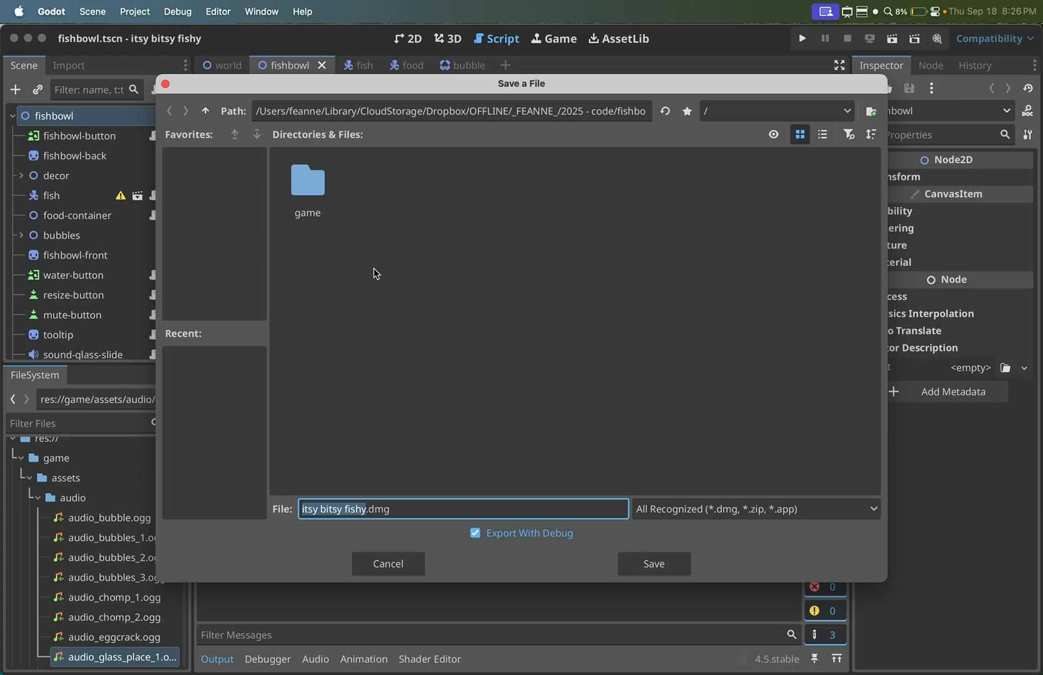
{"action": "left_click", "coordinate": [205, 111]}
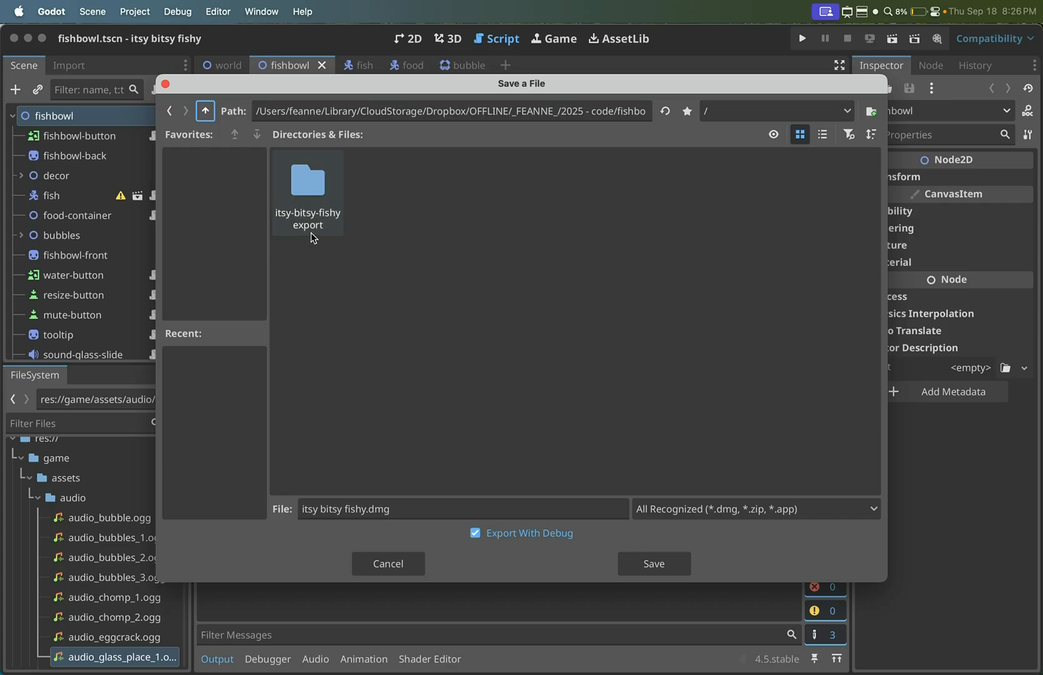
{"action": "double_click", "coordinate": [299, 187]}
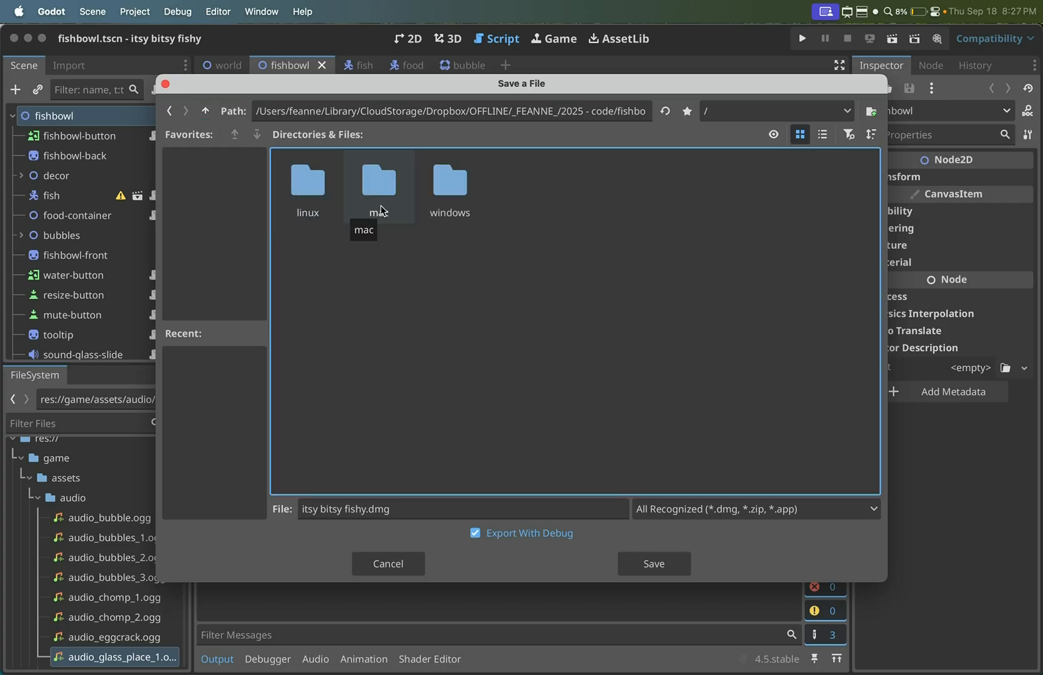
{"action": "double_click", "coordinate": [379, 187]}
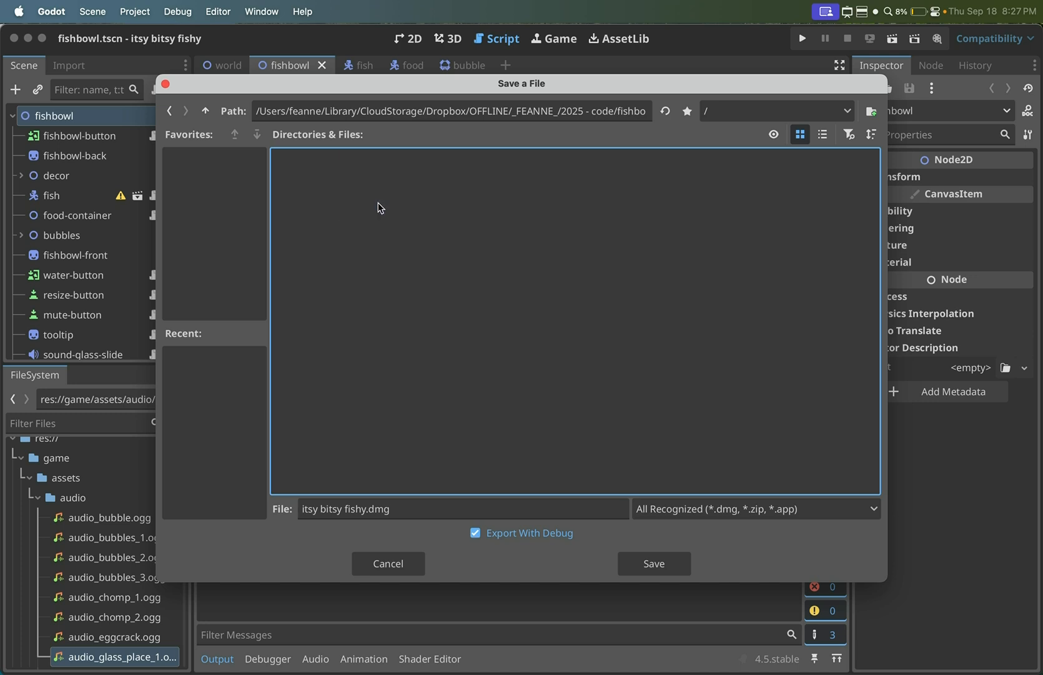
{"action": "left_click", "coordinate": [476, 535]}
{"action": "left_click", "coordinate": [626, 569]}
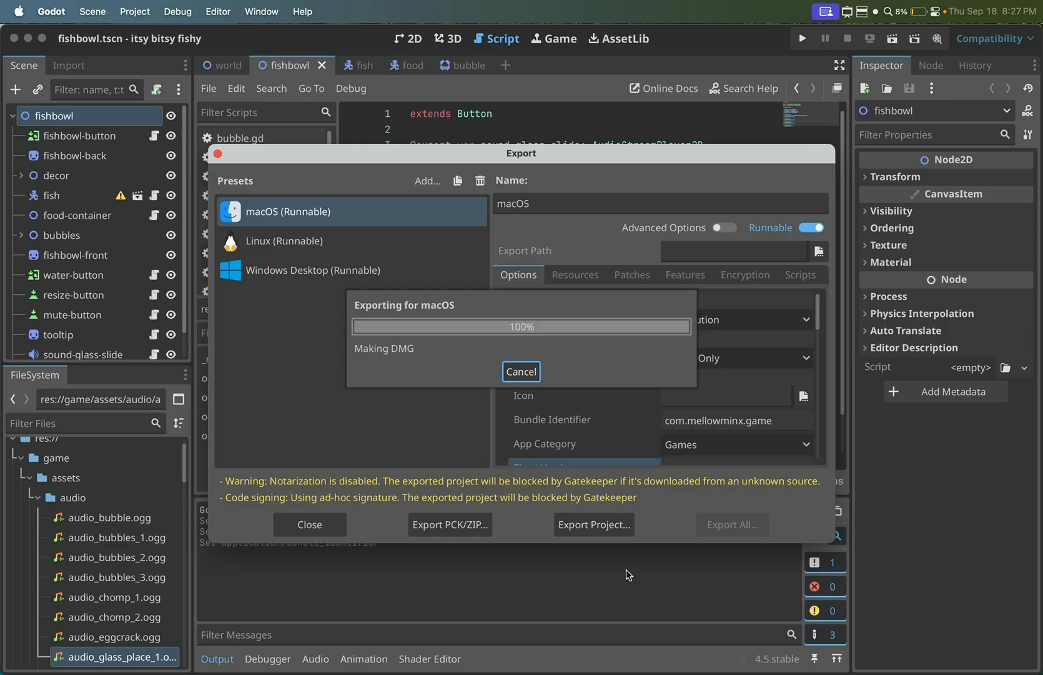
- Export the Linux preset without debug as itsy bitsy fishy.x86_64 into the linux folder of itsy-bitsy-fishy export
{"action": "left_click", "coordinate": [337, 247]}
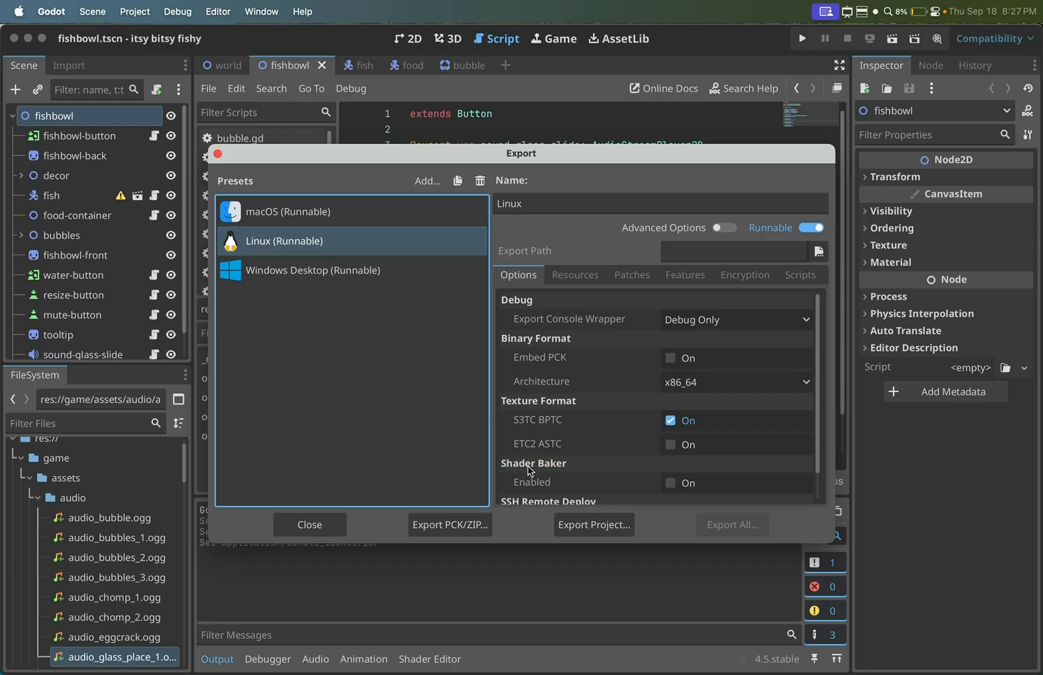
{"action": "left_click", "coordinate": [597, 526]}
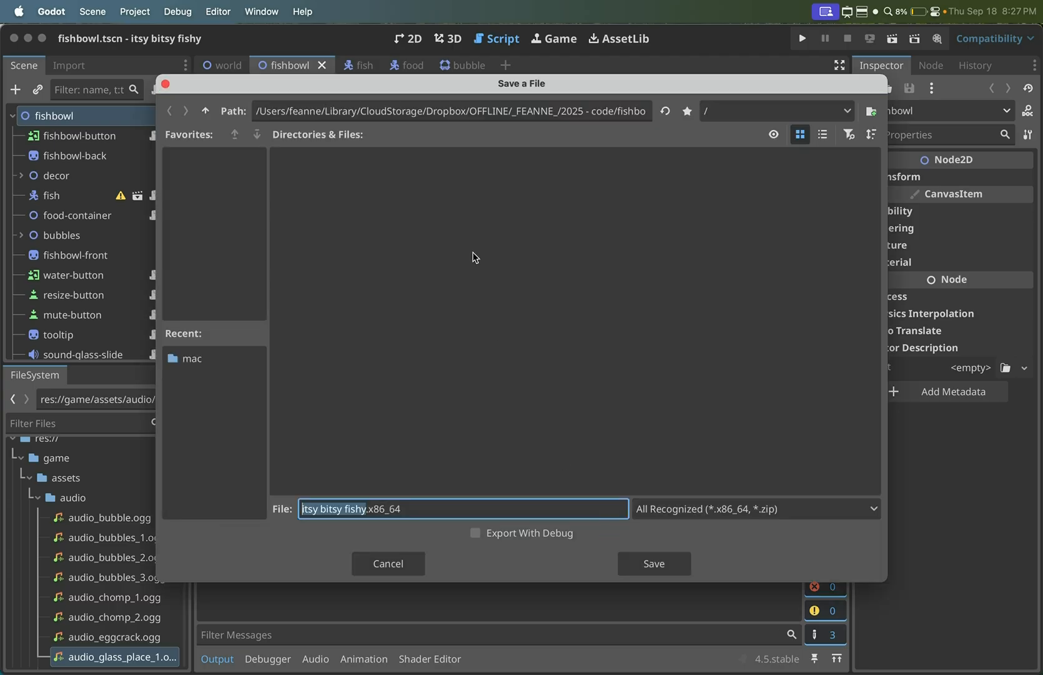
{"action": "left_click", "coordinate": [206, 111]}
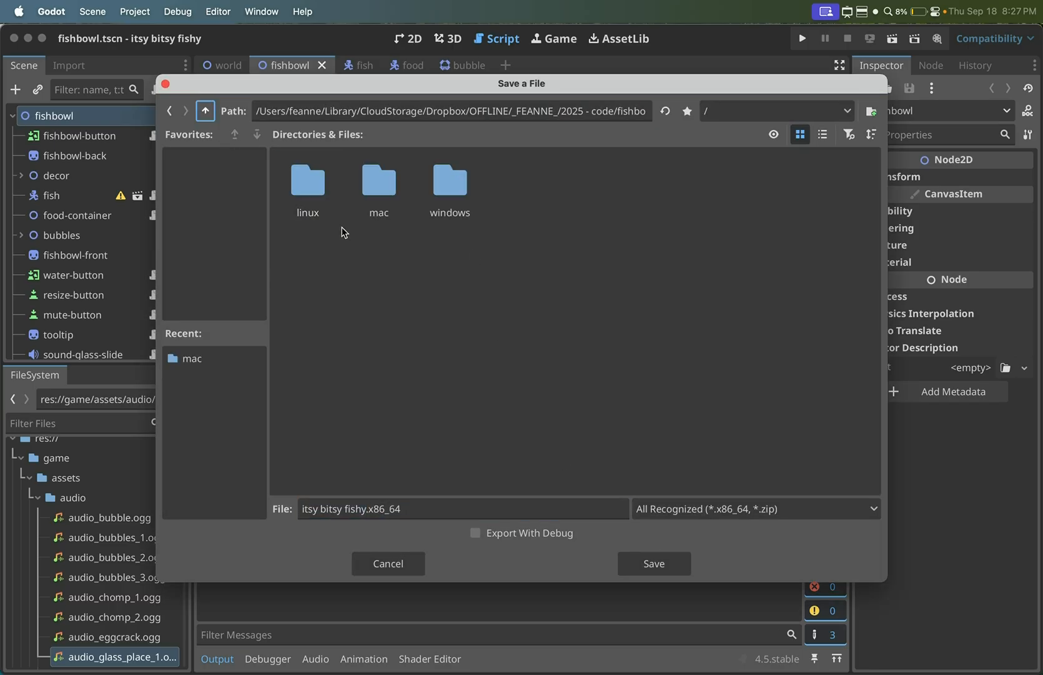
{"action": "double_click", "coordinate": [296, 187]}
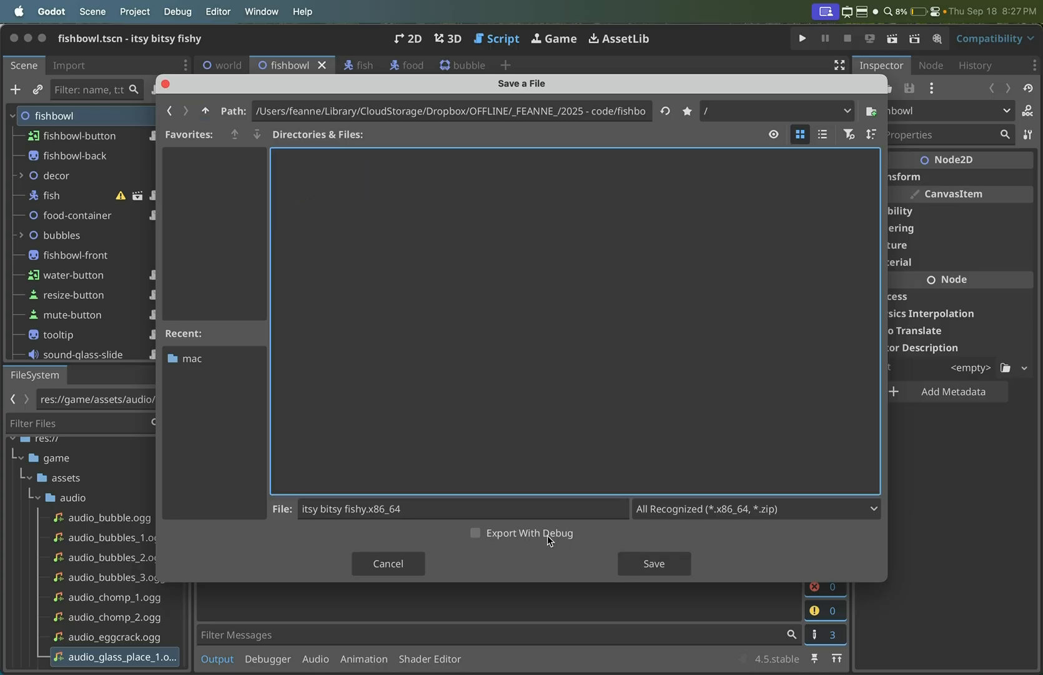
{"action": "left_click", "coordinate": [630, 567]}
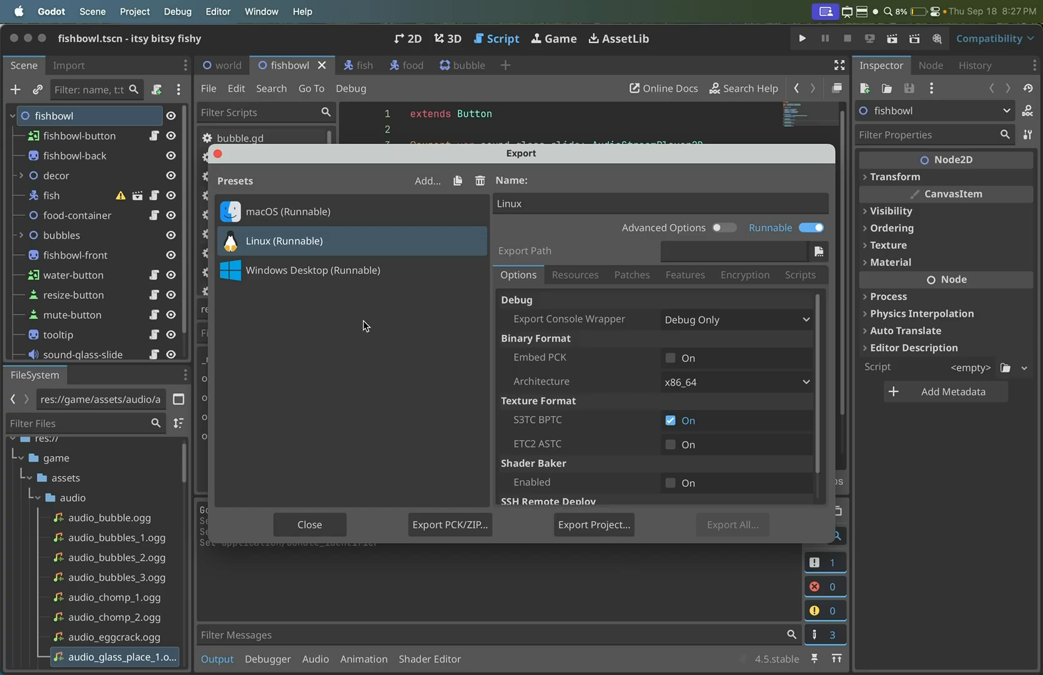
- Export the Windows Desktop preset without debug as itsy bitsy fishy.exe into the windows folder and dismiss the export report
{"action": "left_click", "coordinate": [342, 277]}
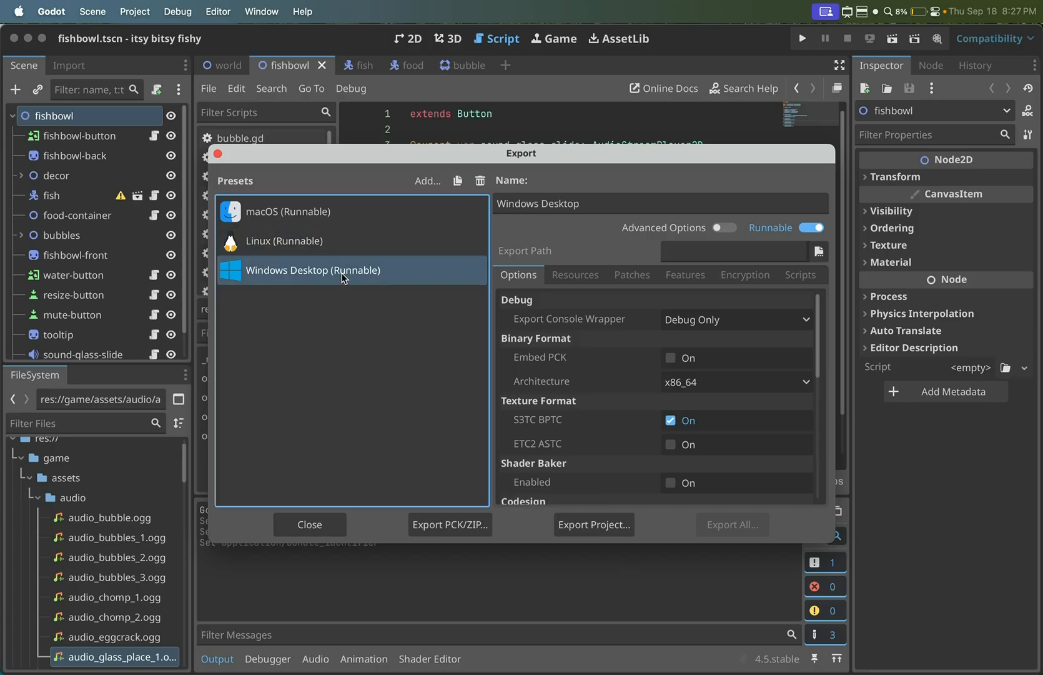
{"action": "left_click", "coordinate": [593, 524]}
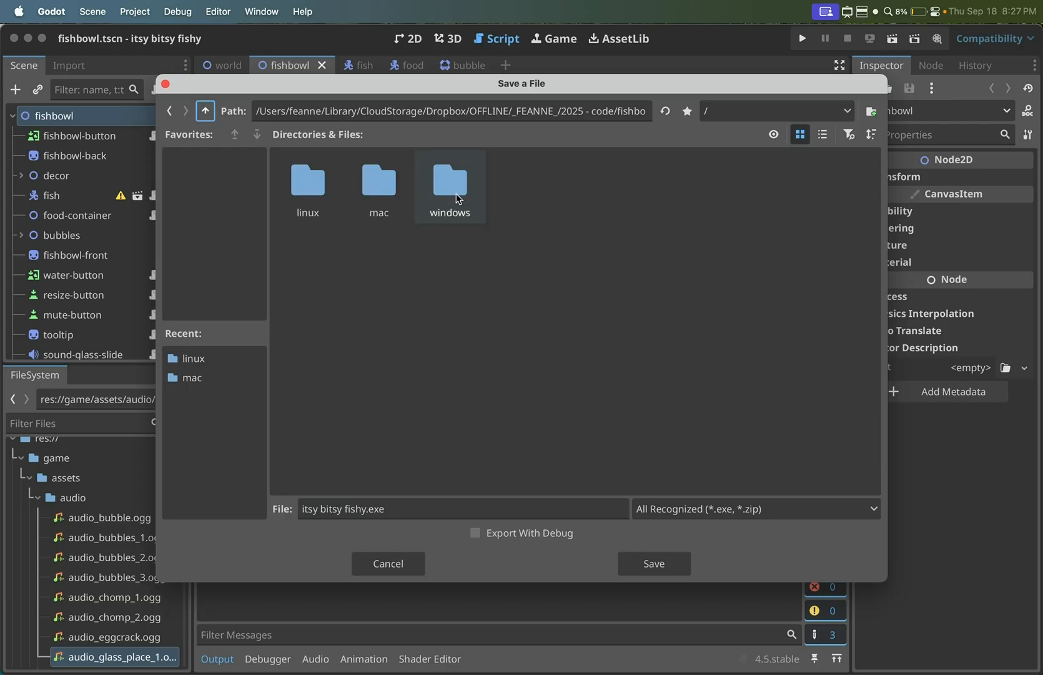
{"action": "double_click", "coordinate": [452, 192]}
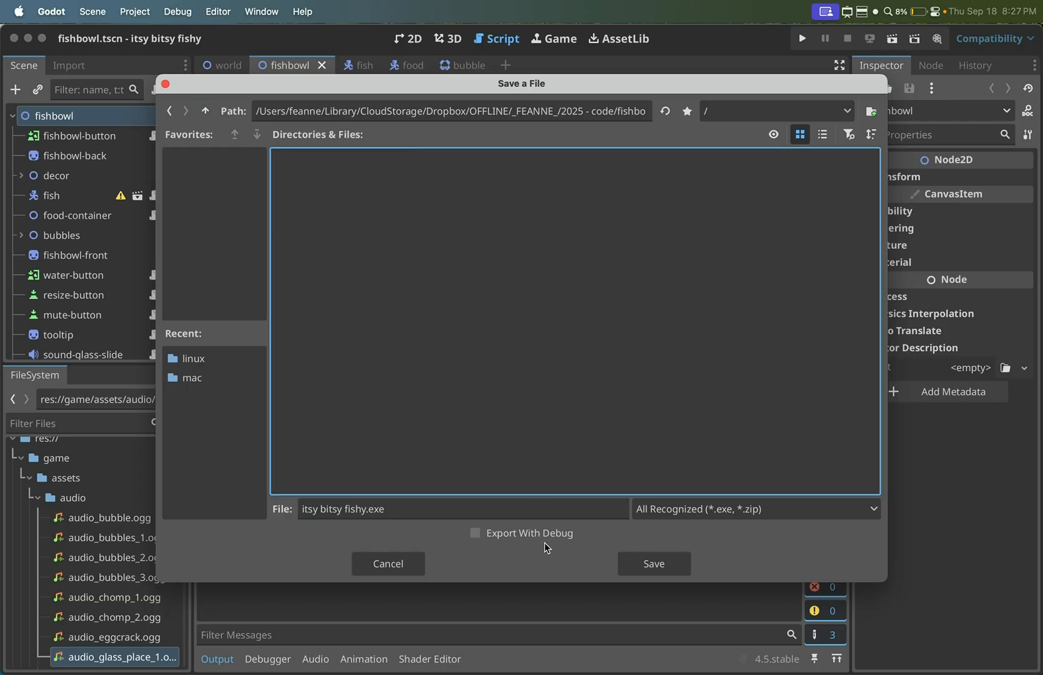
{"action": "left_click", "coordinate": [633, 562]}
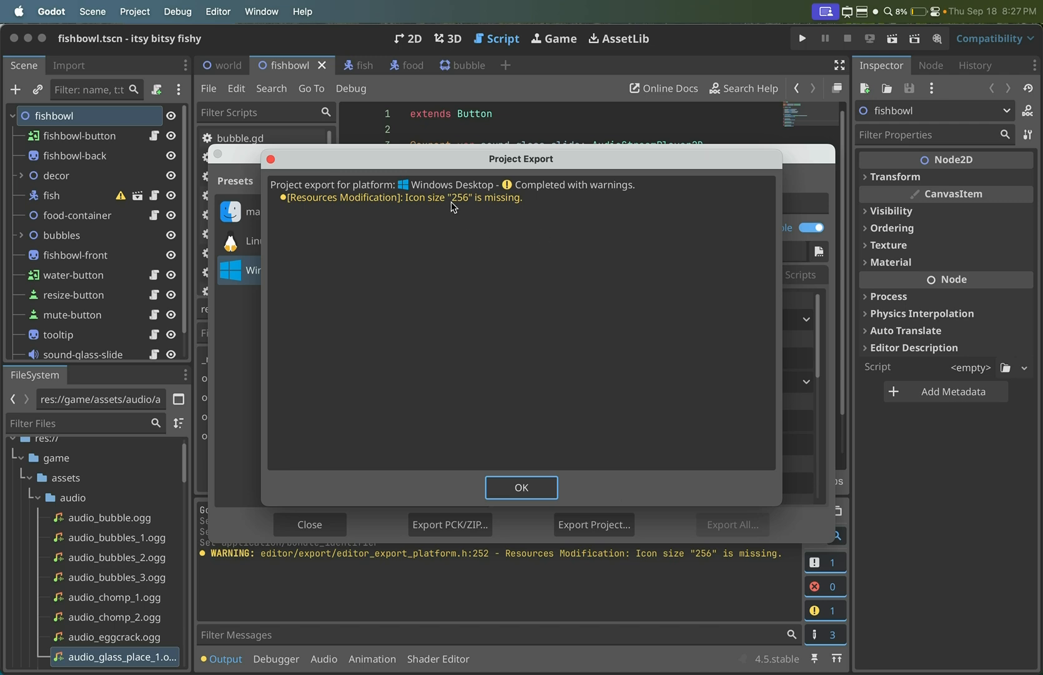
{"action": "left_click", "coordinate": [522, 487]}
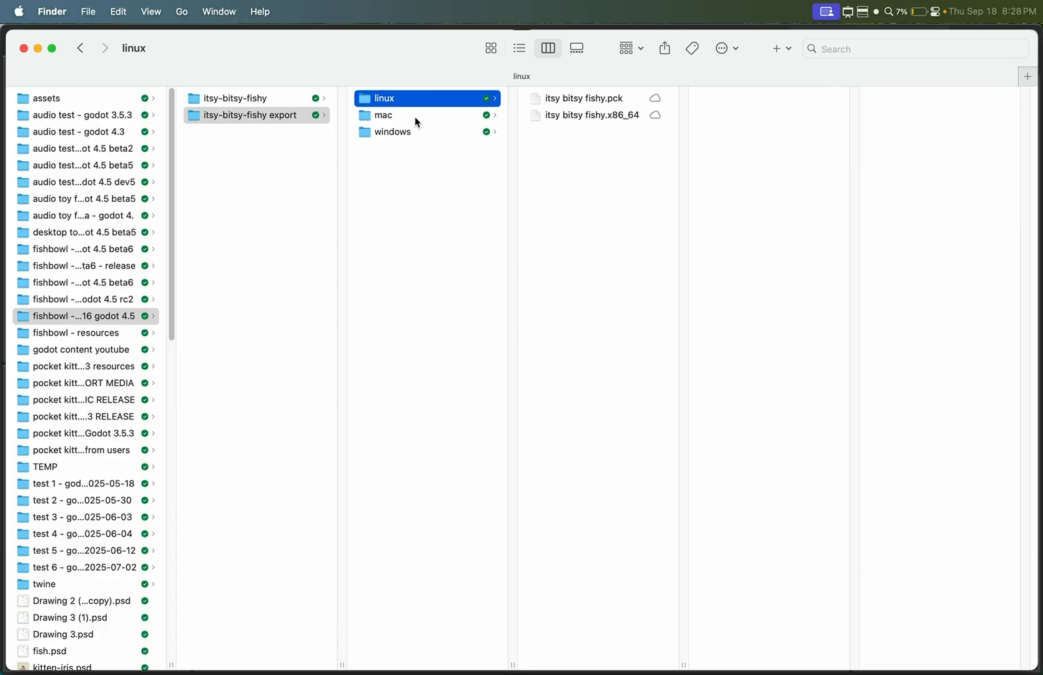
- In Finder, open itsy bitsy fishy.dmg from the mac export folder and launch the itsy bitsy fishy app inside it
{"action": "left_click", "coordinate": [416, 118]}
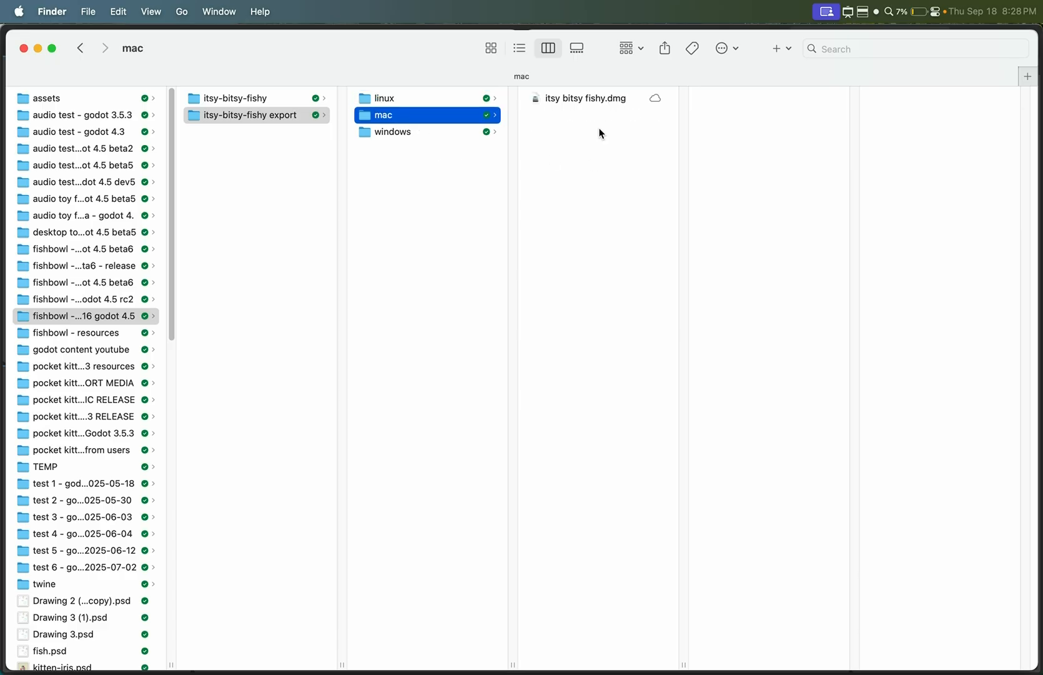
{"action": "left_click", "coordinate": [592, 98]}
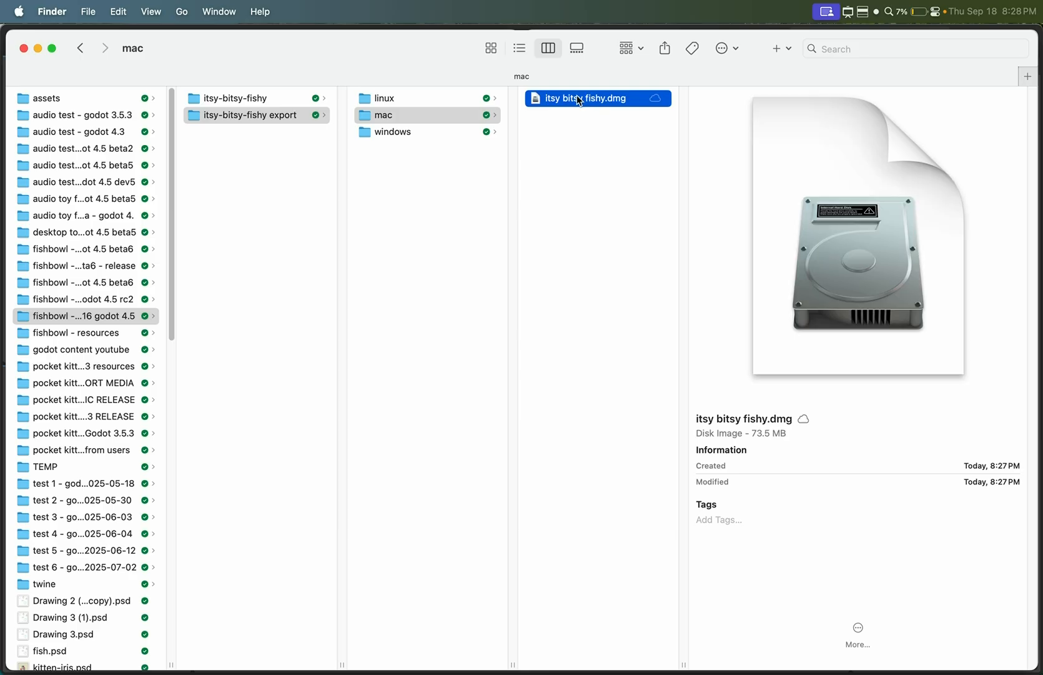
{"action": "double_click", "coordinate": [580, 100]}
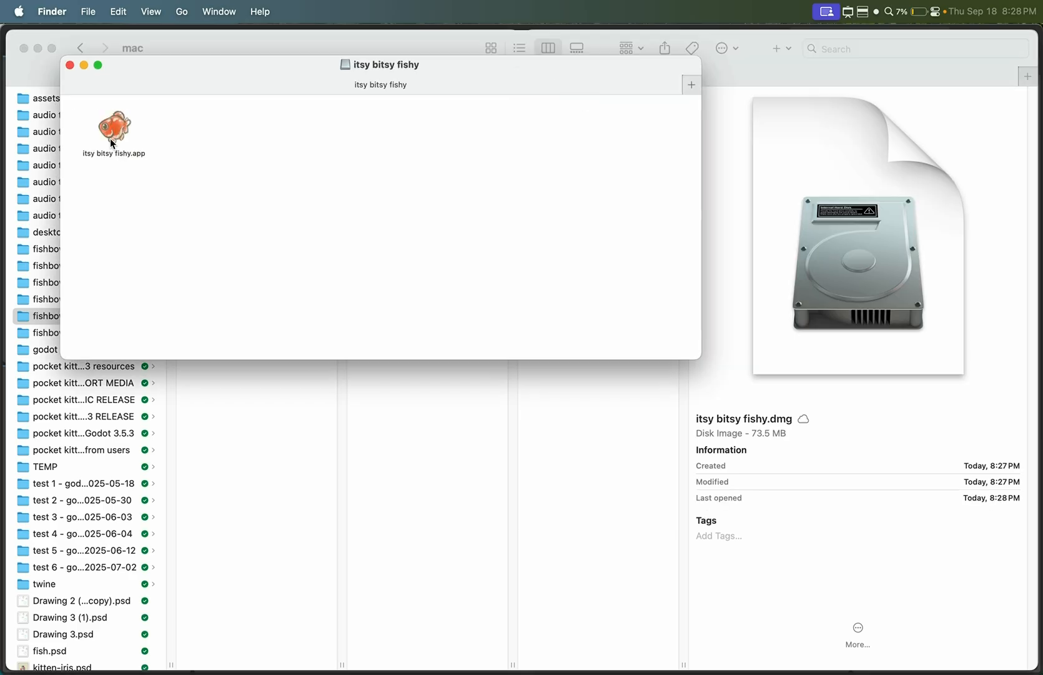
{"action": "double_click", "coordinate": [113, 143]}
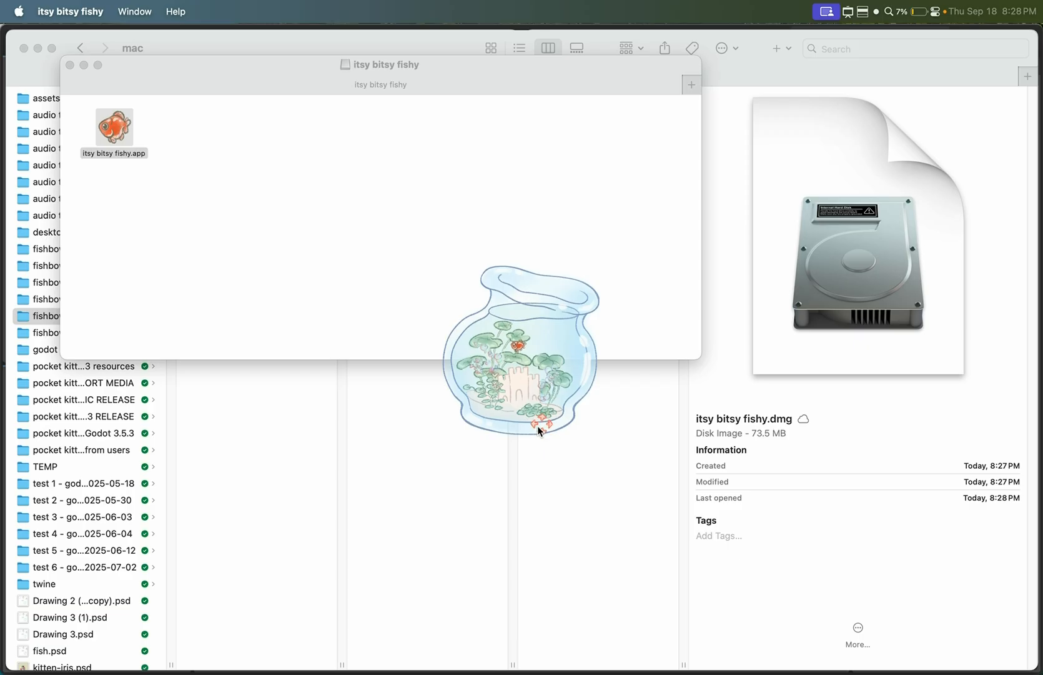
- Test moving the fishbowl a short distance across the desktop, and quit the exported game
{"action": "left_click_drag", "start_coordinate": [537, 425], "coordinate": [503, 437]}
{"action": "right_click", "coordinate": [957, 659]}
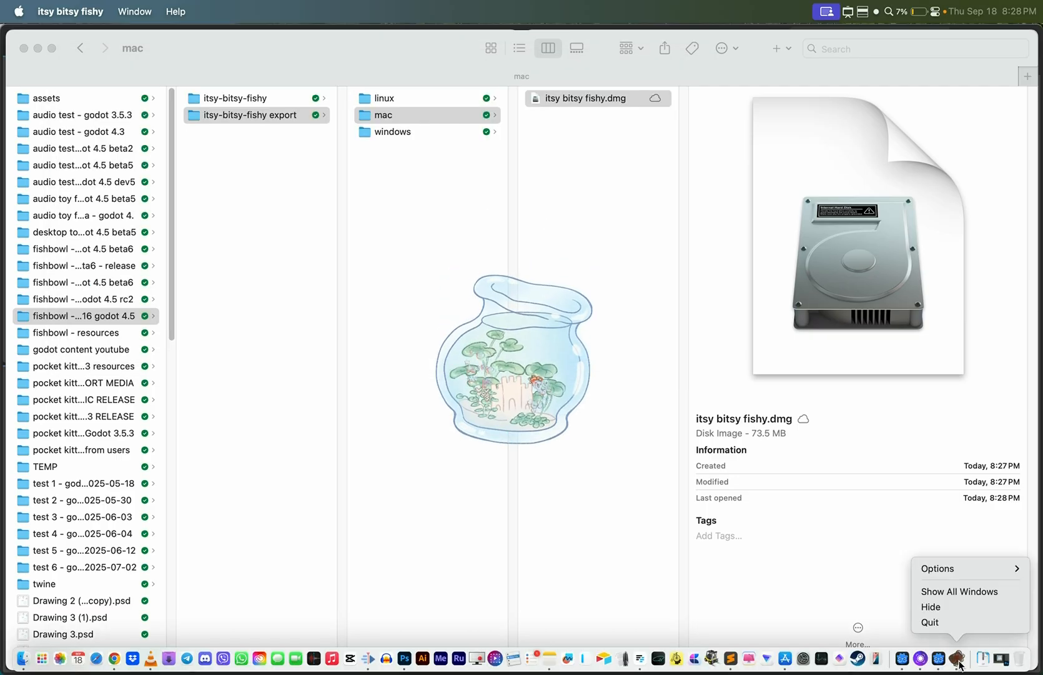
{"action": "left_click", "coordinate": [930, 622]}
- Create a text file named README.txt in the itsy-bitsy-fishy export folder and open it in Sublime Text
{"action": "key", "text": "Left"}
{"action": "key", "text": "Up"}
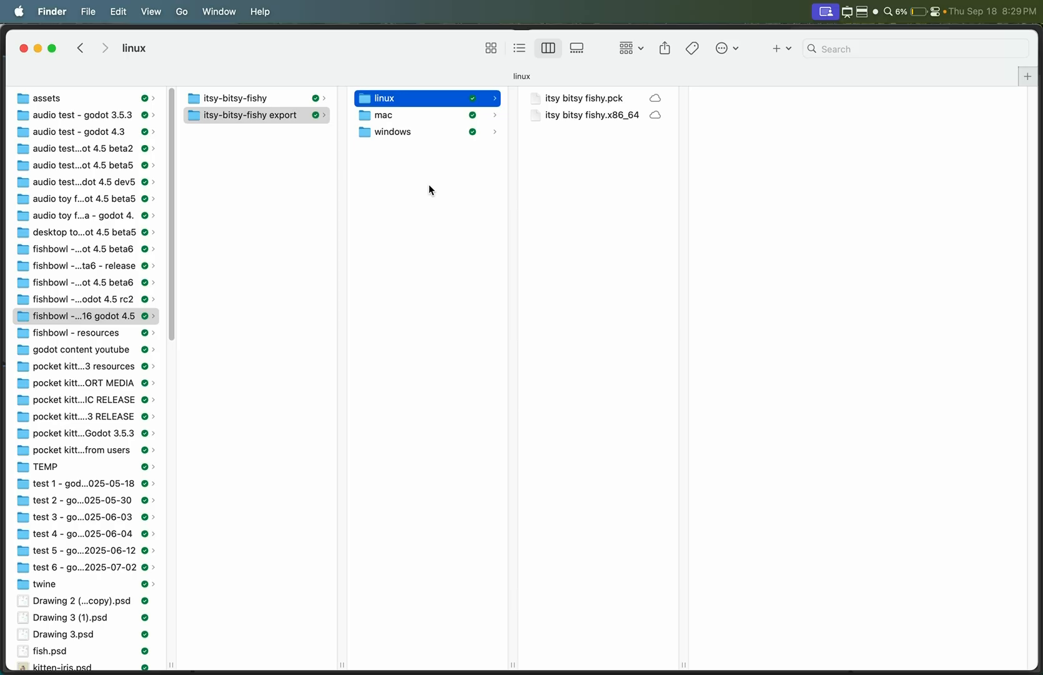
{"action": "left_click", "coordinate": [420, 167]}
{"action": "type", "text": "README.txt"}
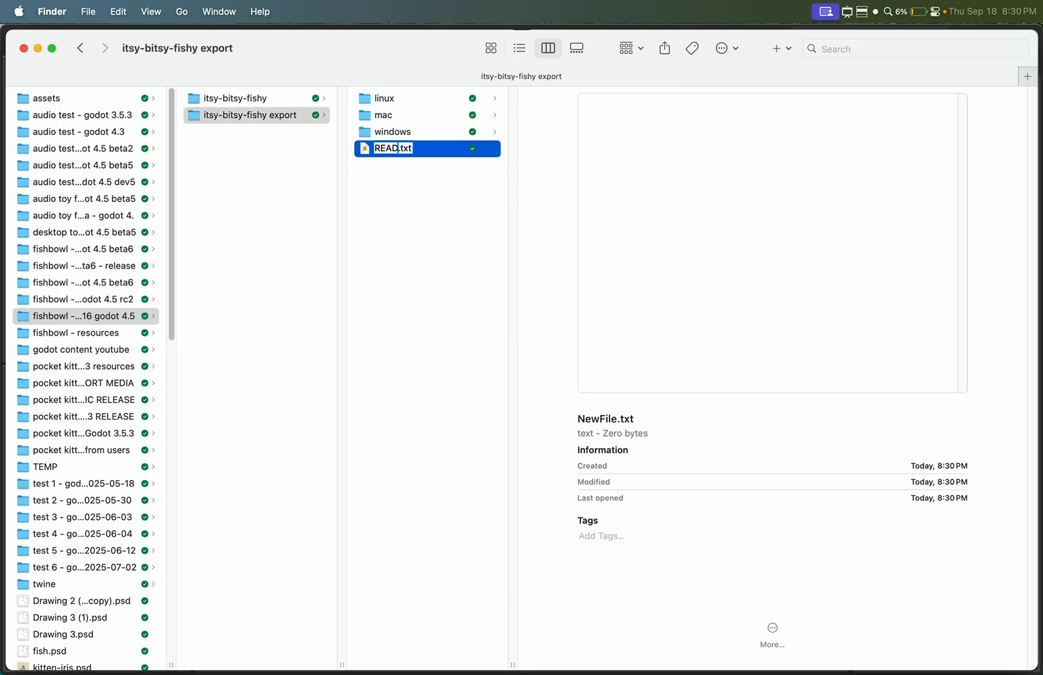
{"action": "key", "text": "Return"}
{"action": "key", "text": "super+o"}
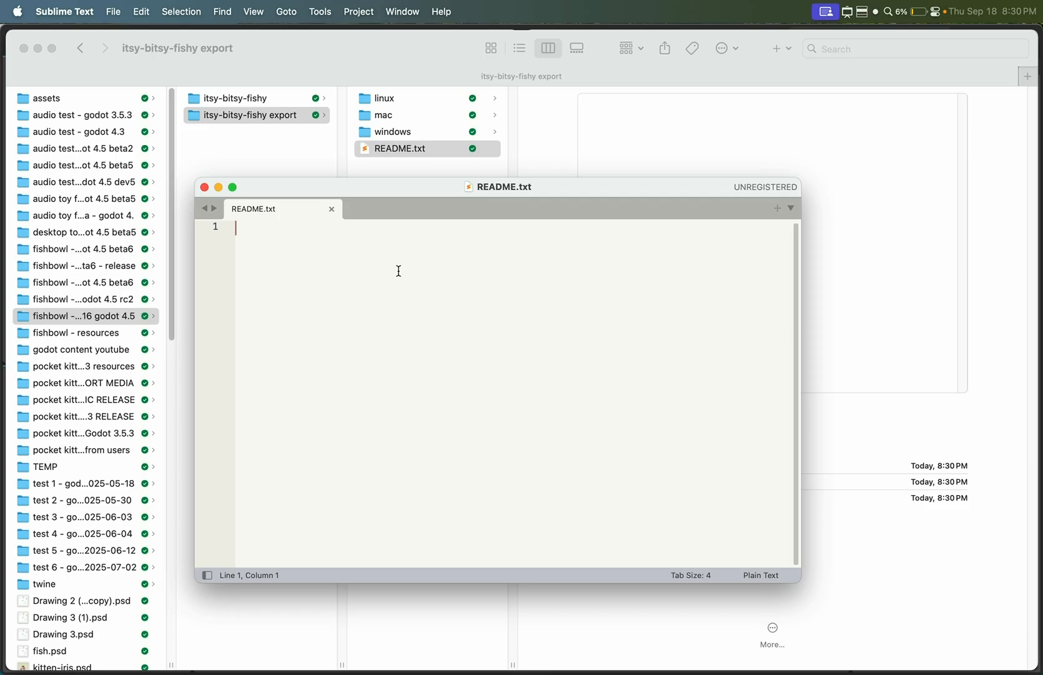
- Write "itsy bitsy fishy by mellowminx" on the first line of the readme and "mellowminx.com" on the second
{"action": "type", "text": "itsy bitsy fishy by mellowminx"}
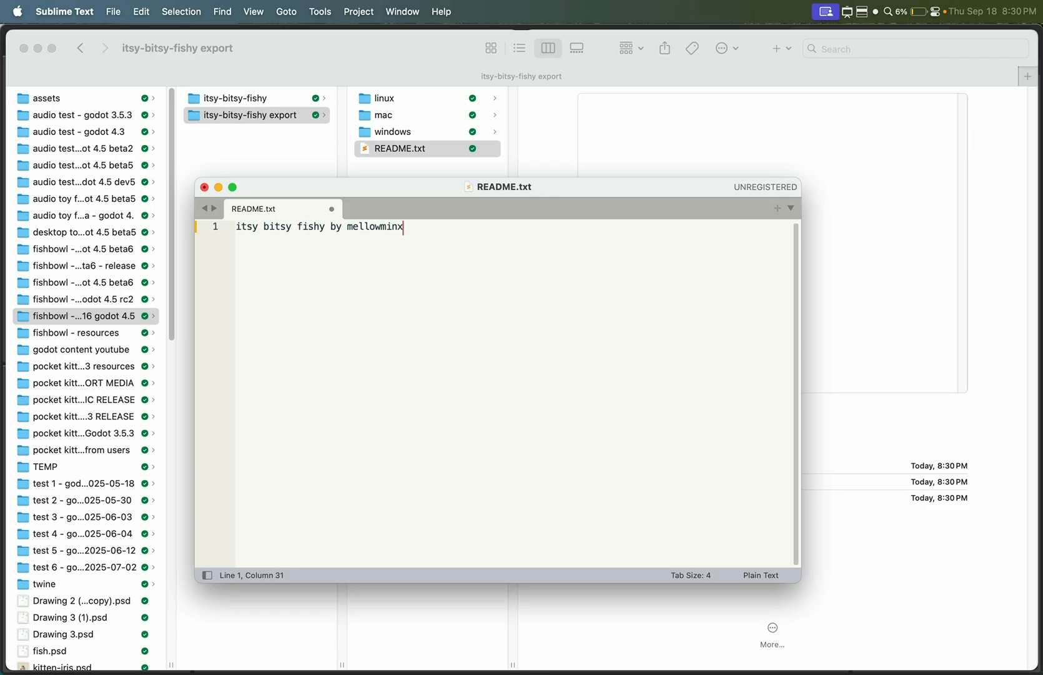
{"action": "key", "text": "Return"}
{"action": "type", "text": "mellowminx.com"}
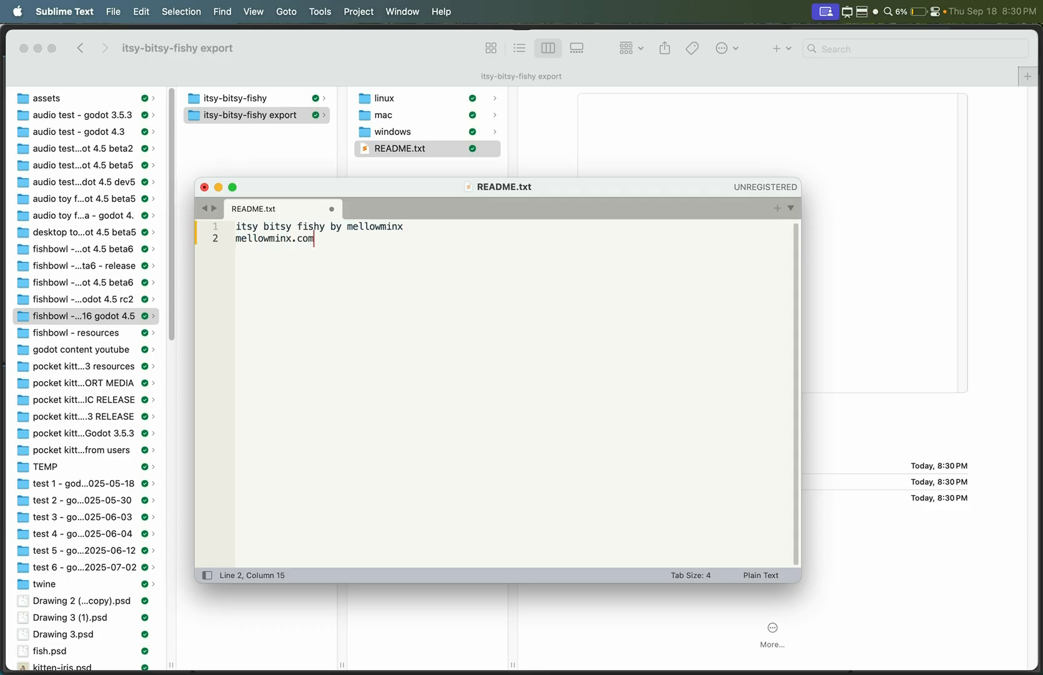
- Leave a blank line and add the heading "INSTALLATION ON MAC:" below the website address
{"action": "key", "text": "Return"}
{"action": "key", "text": "Return"}
{"action": "key", "text": "Caps_Lock"}
{"action": "type", "text": "INSTALLATION"}
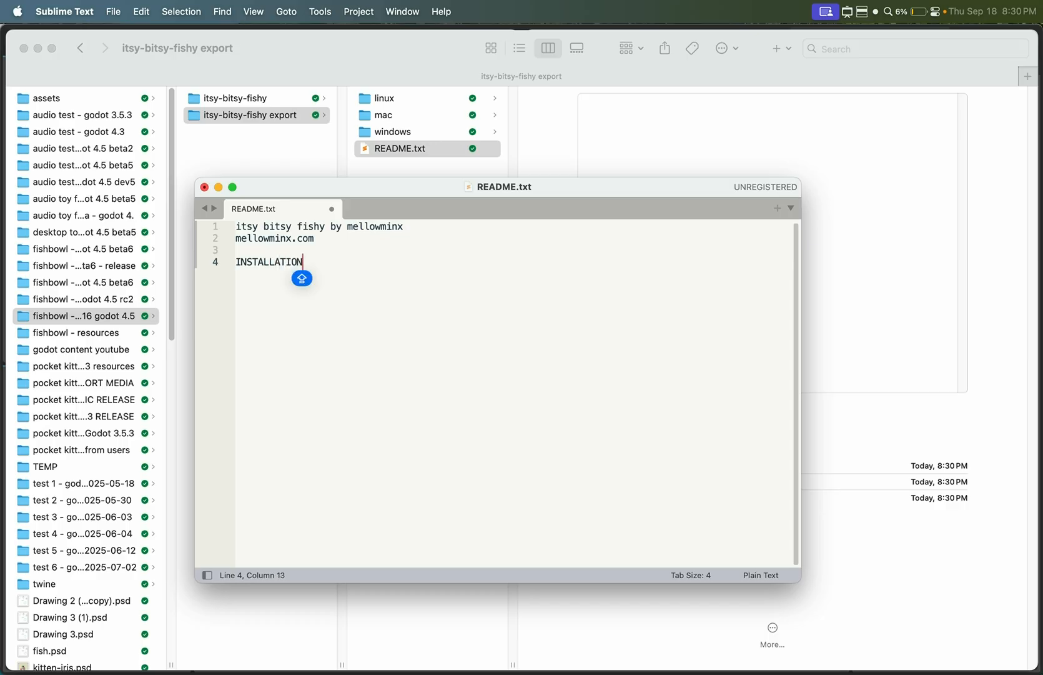
{"action": "type", "text": " ON M"}
{"action": "key", "text": "BackSpace"}
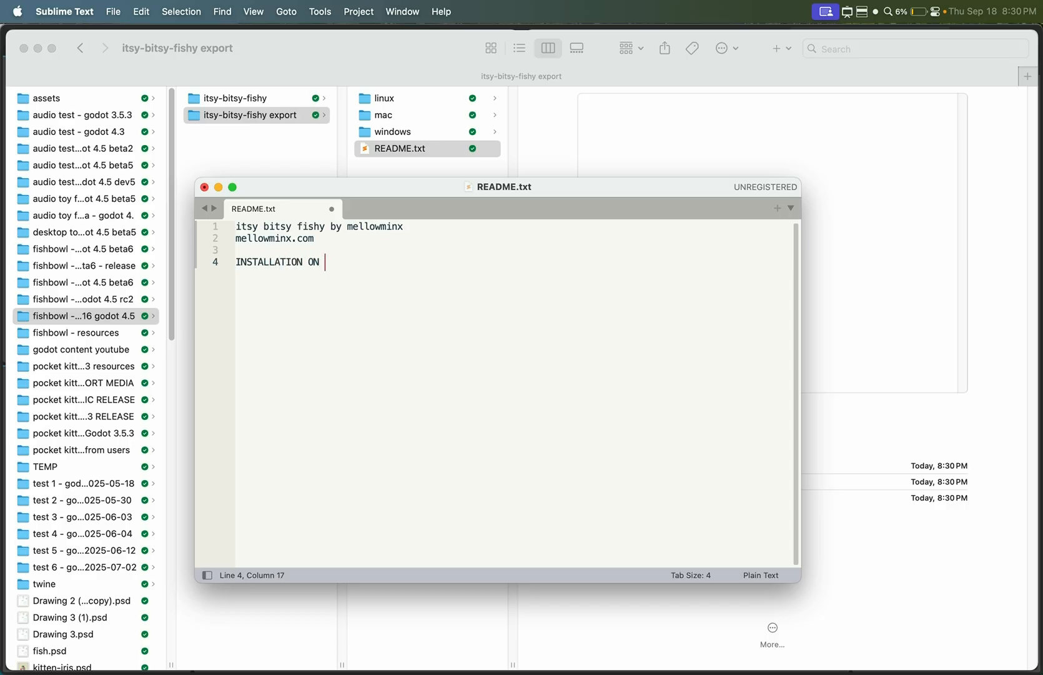
{"action": "type", "text": "MAC:"}
{"action": "key", "text": "Return"}
- Under the Mac heading, write "MacOS will block this app when you try to open it."
{"action": "type", "text": "MacOS will block"}
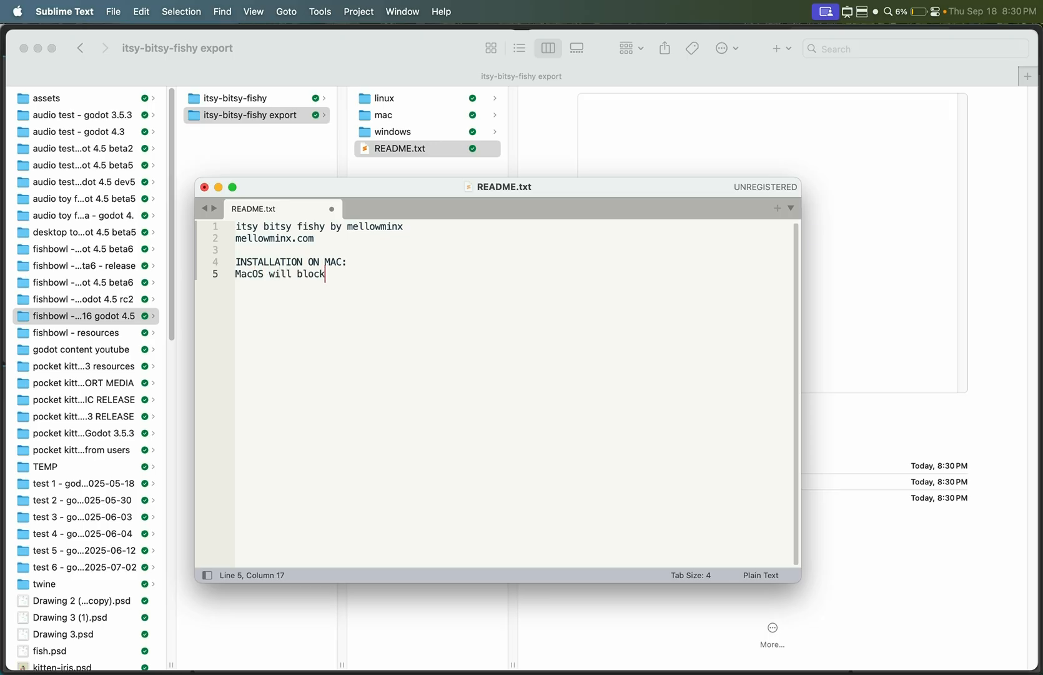
{"action": "type", "text": " this app when you try to "}
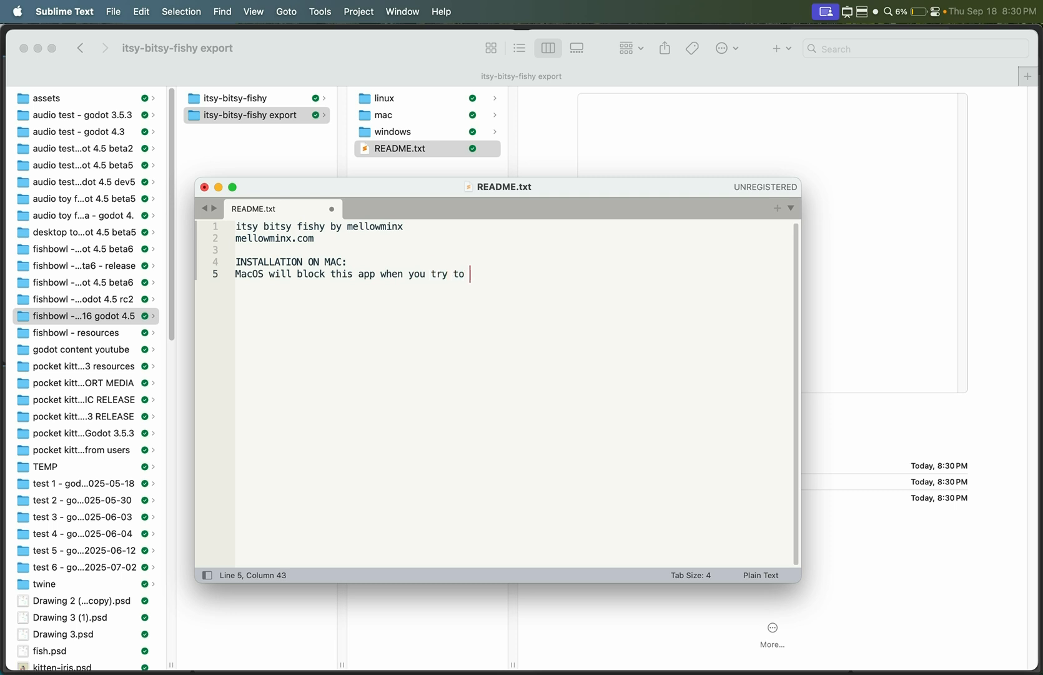
{"action": "type", "text": "open it."}
- On a new line of the readme, write "Please go to your system security settings and unblock the app."
{"action": "key", "text": "Return"}
{"action": "type", "text": "Please go to your"}
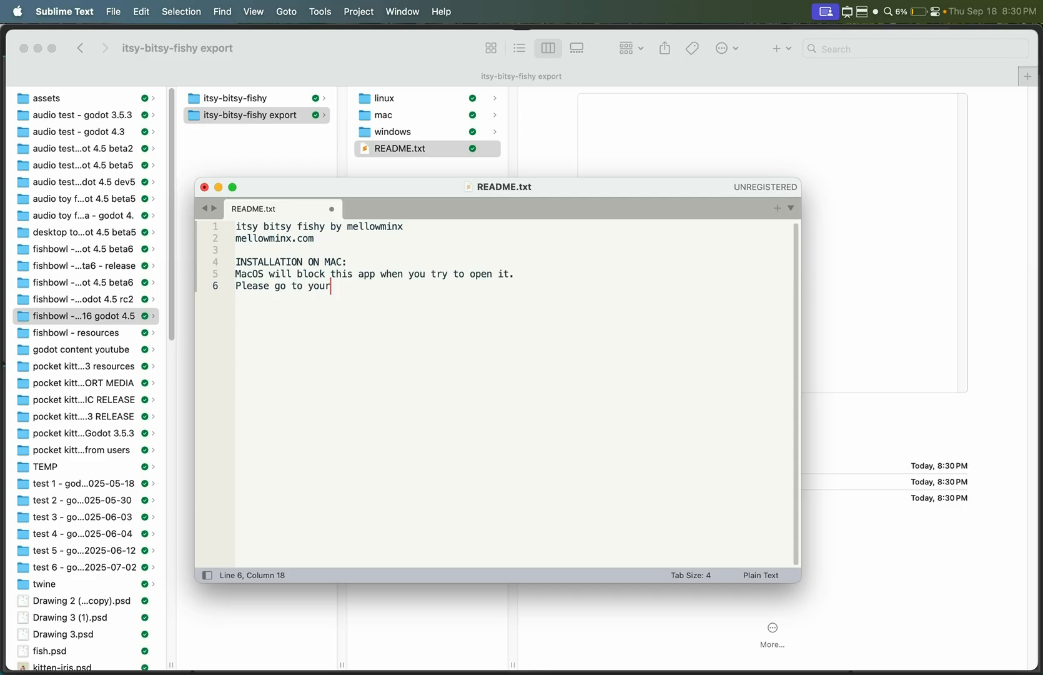
{"action": "type", "text": " system securityy settings"}
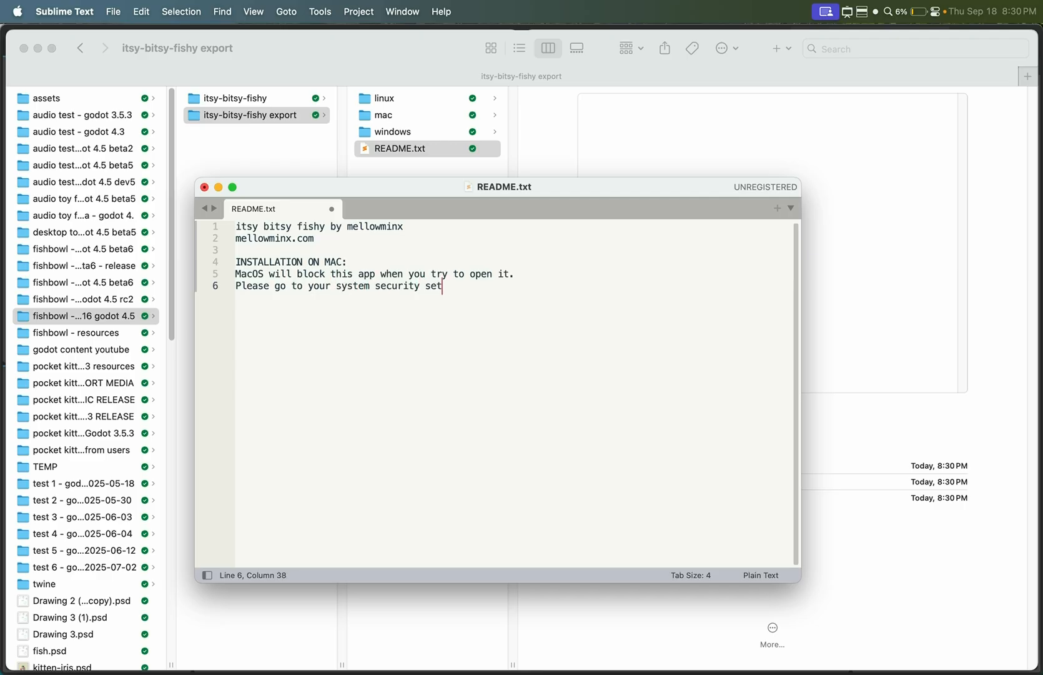
{"action": "type", "text": " and unblock the app"}
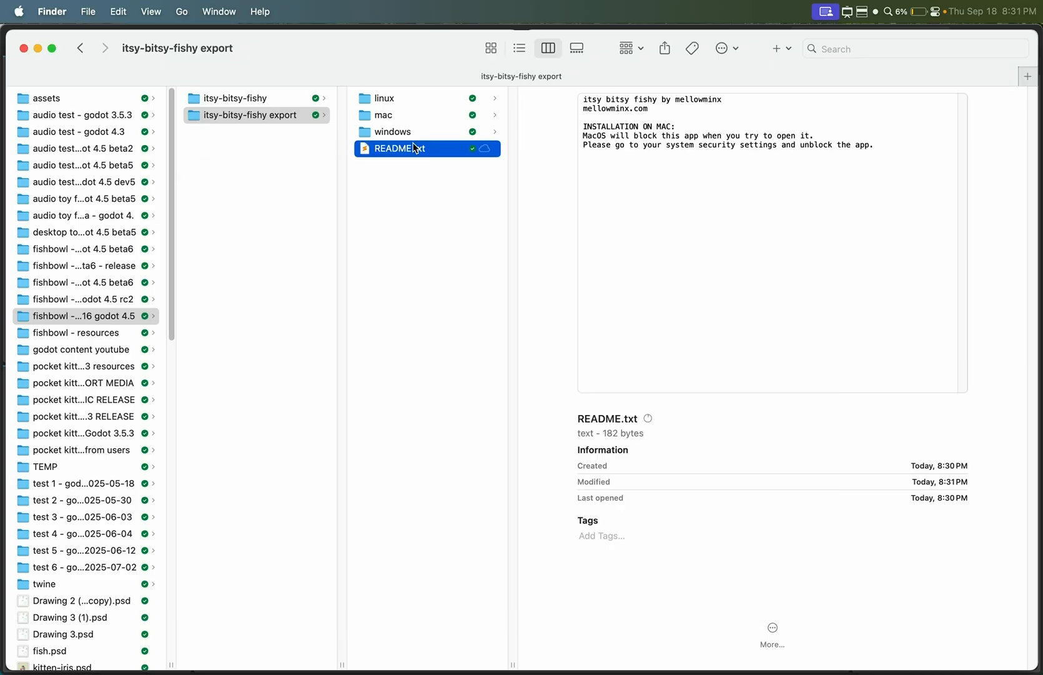
- Put a copy of README.txt in each of the linux, mac and windows folders and delete the original from the export folder
{"action": "left_click", "coordinate": [403, 164]}
{"action": "left_click", "coordinate": [412, 150]}
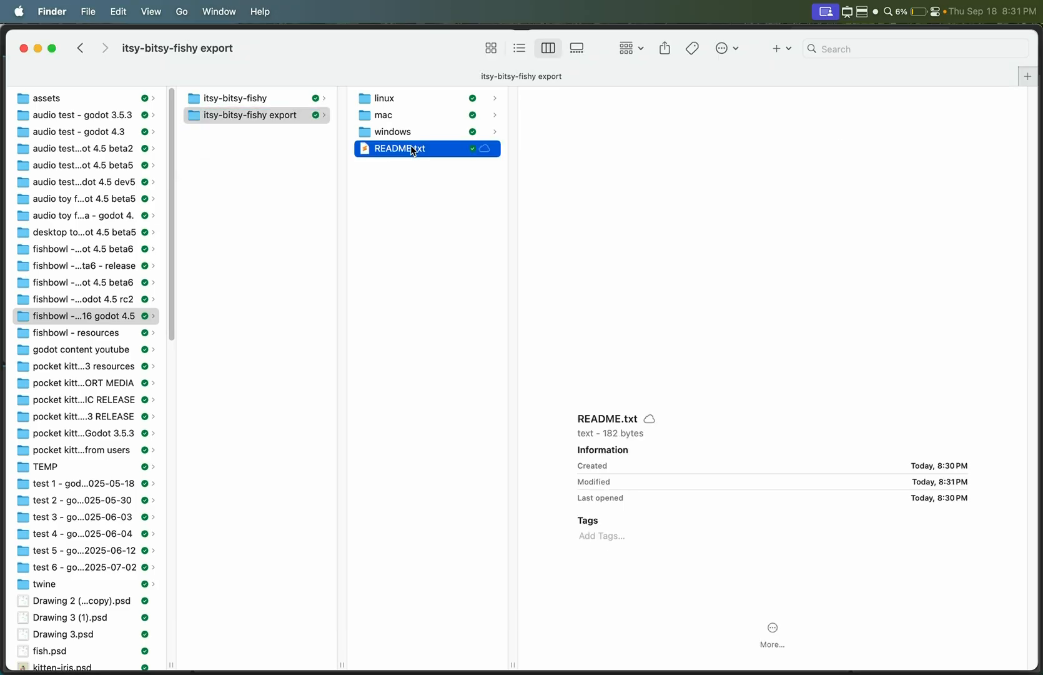
{"action": "left_click", "coordinate": [414, 101]}
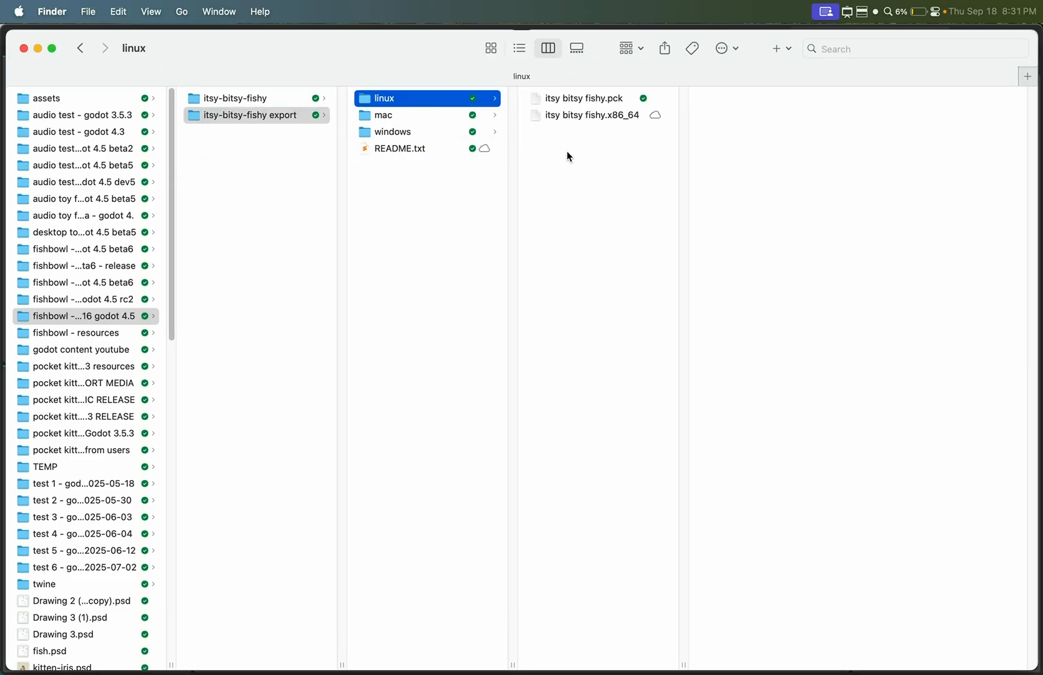
{"action": "left_click", "coordinate": [469, 115]}
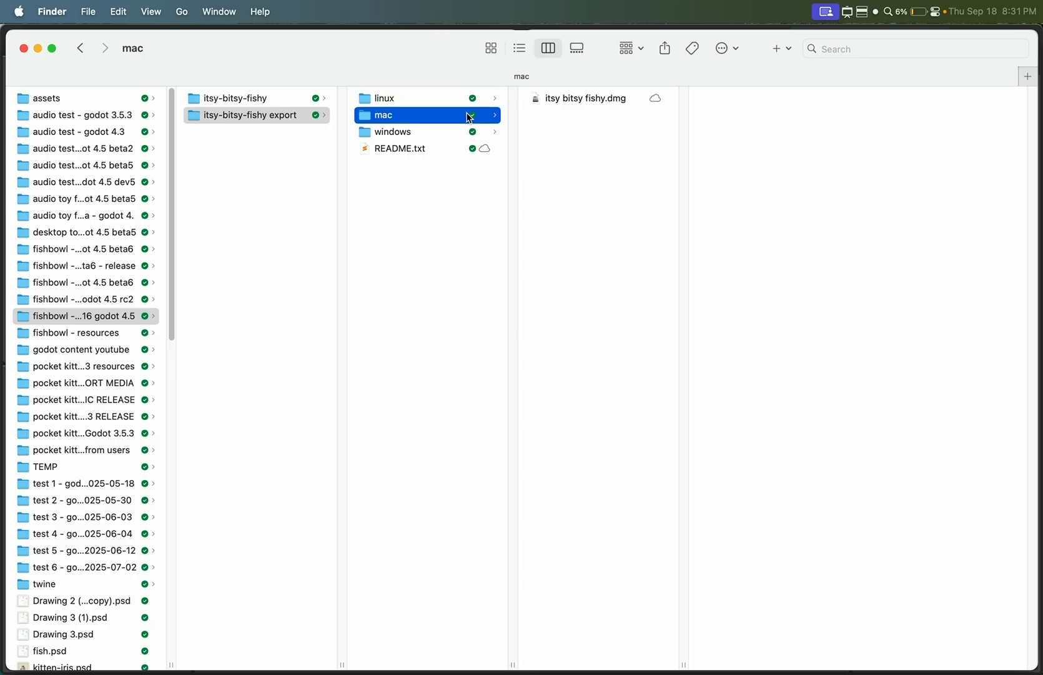
{"action": "left_click", "coordinate": [475, 133]}
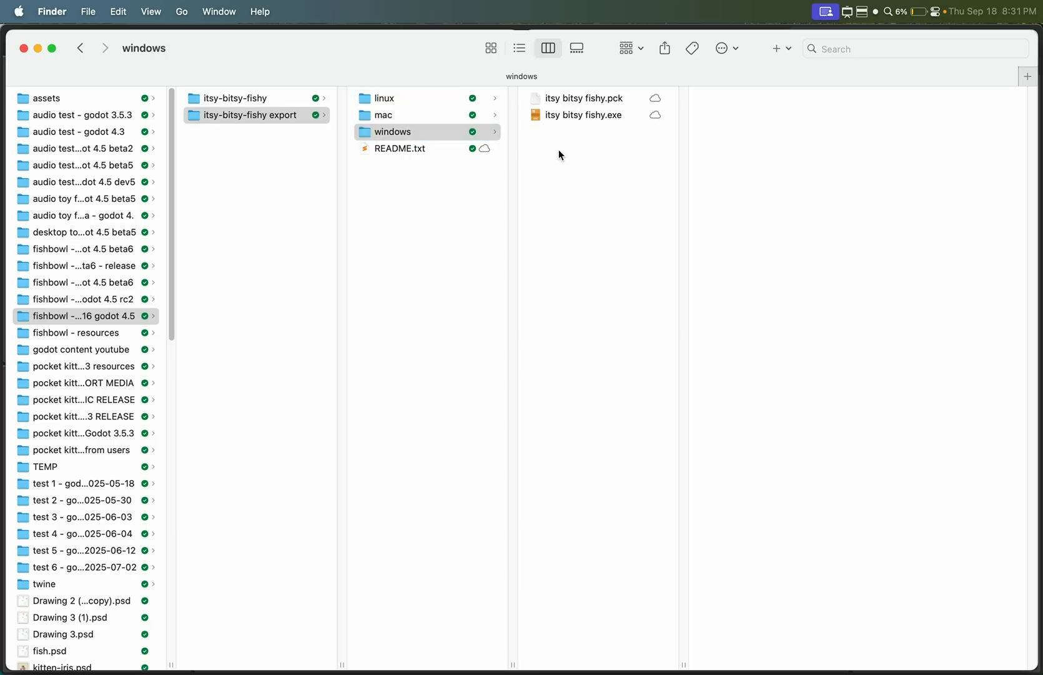
{"action": "left_click", "coordinate": [464, 148]}
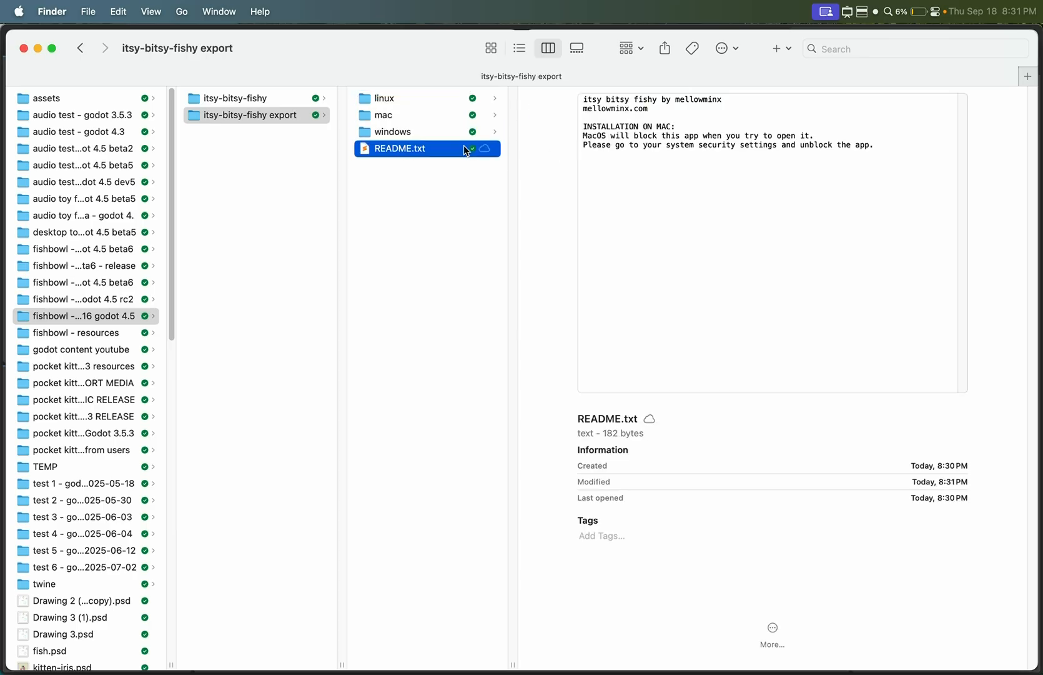
{"action": "key", "text": "super+BackSpace"}
- Compress the linux, mac and windows folders into three separate zip archives
{"action": "left_click", "coordinate": [426, 98]}
{"action": "right_click", "coordinate": [428, 100]}
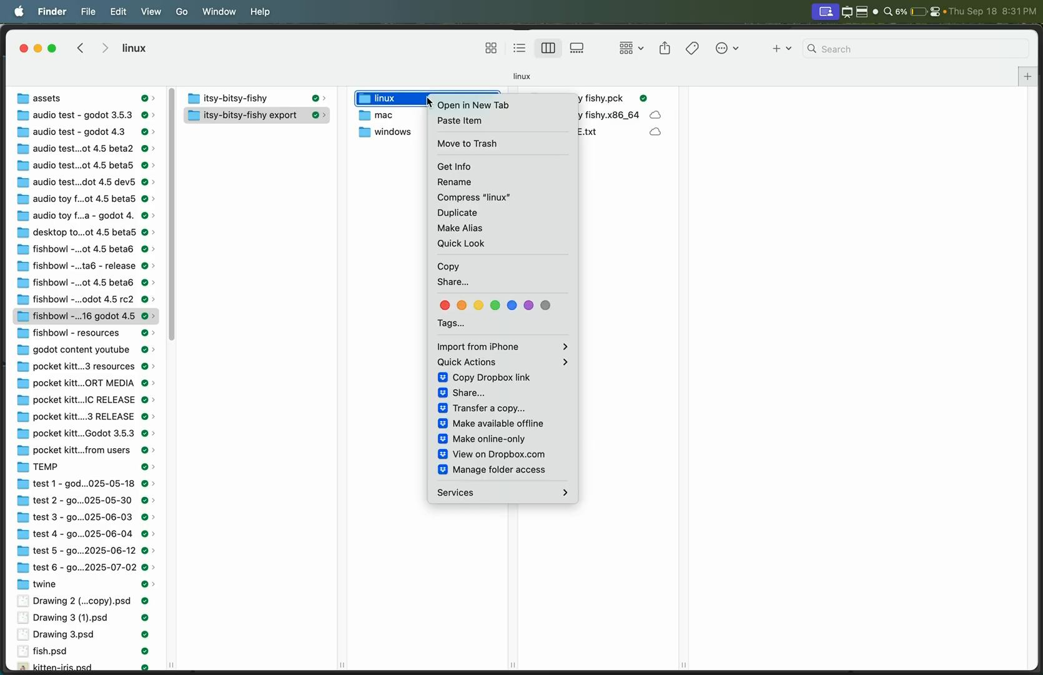
{"action": "left_click", "coordinate": [457, 197]}
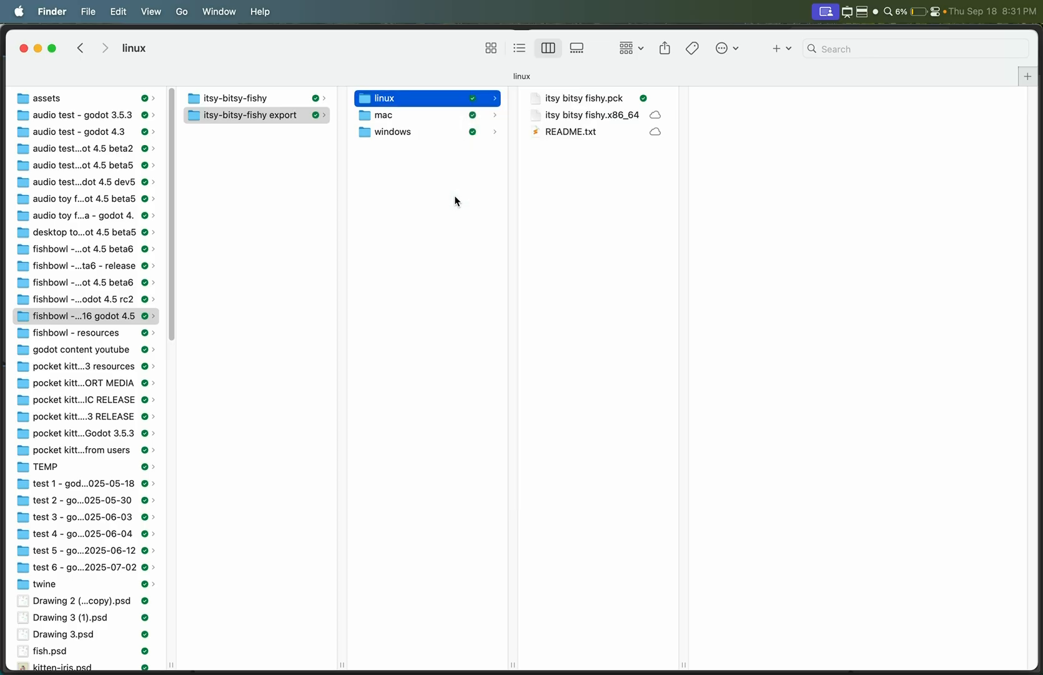
{"action": "left_click", "coordinate": [410, 115]}
{"action": "right_click", "coordinate": [411, 117]}
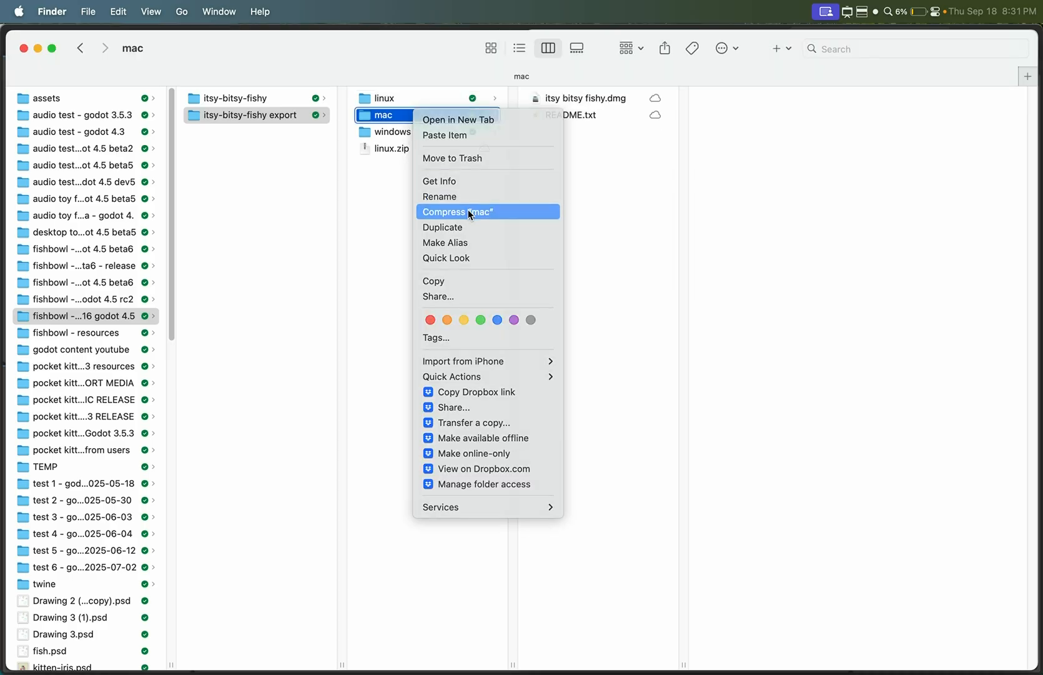
{"action": "left_click", "coordinate": [468, 210]}
{"action": "left_click", "coordinate": [418, 131]}
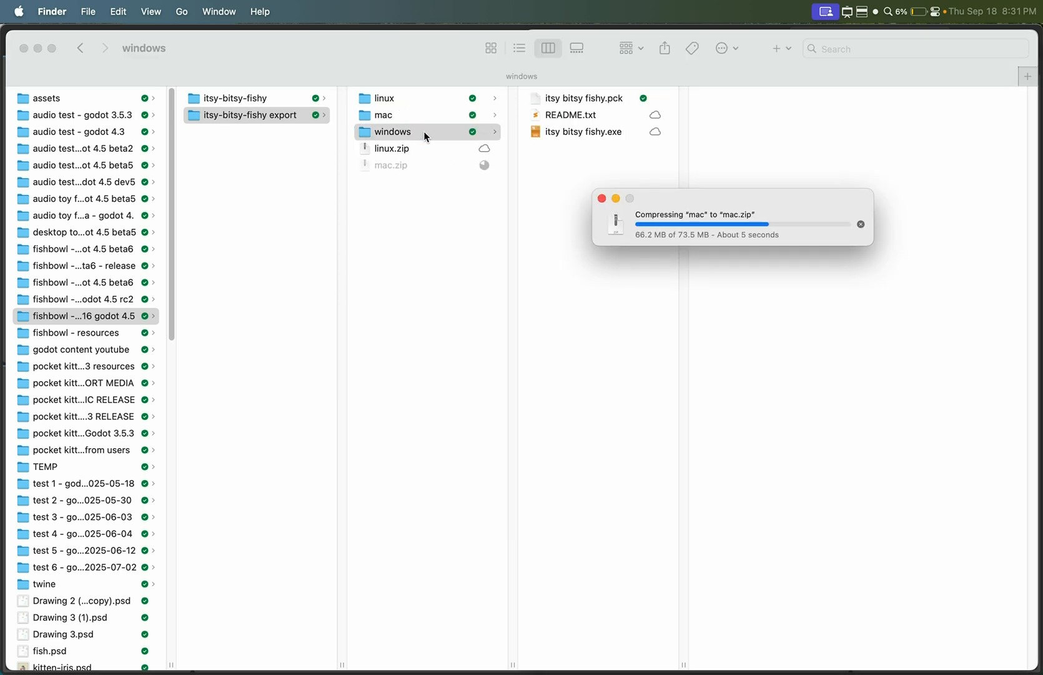
{"action": "right_click", "coordinate": [423, 132]}
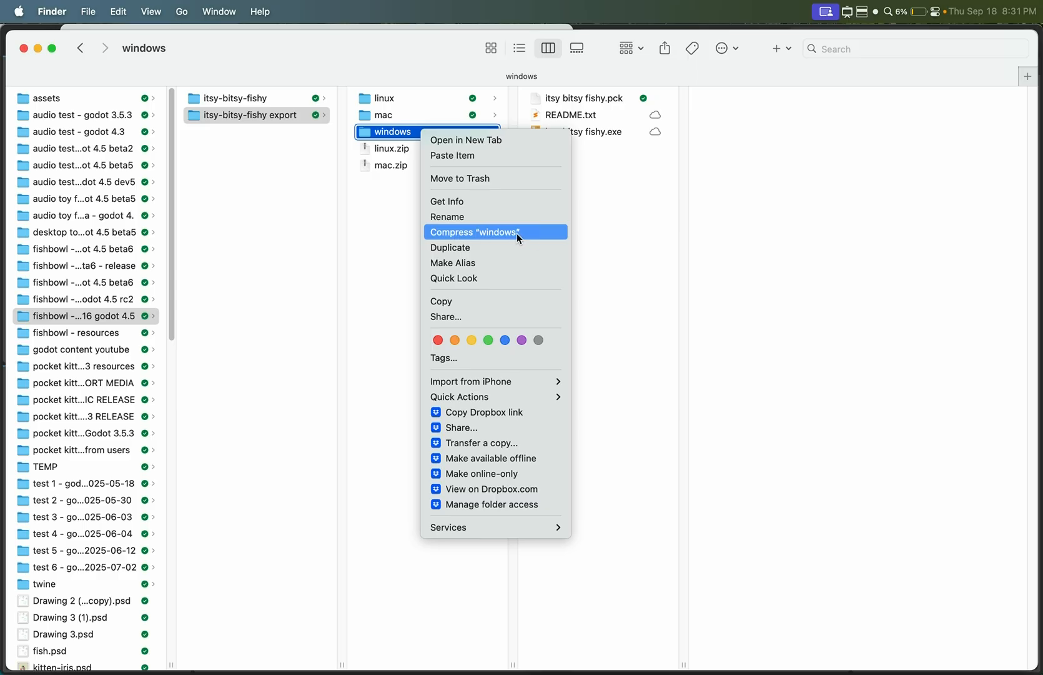
{"action": "left_click", "coordinate": [514, 232]}
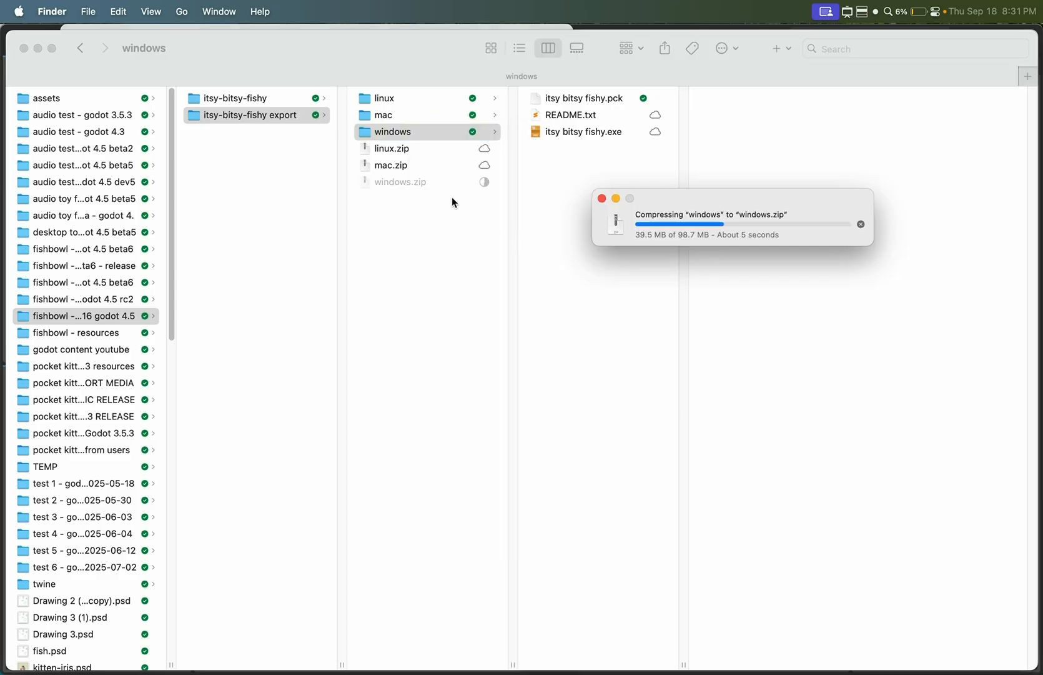
{"action": "key", "text": "Left"}
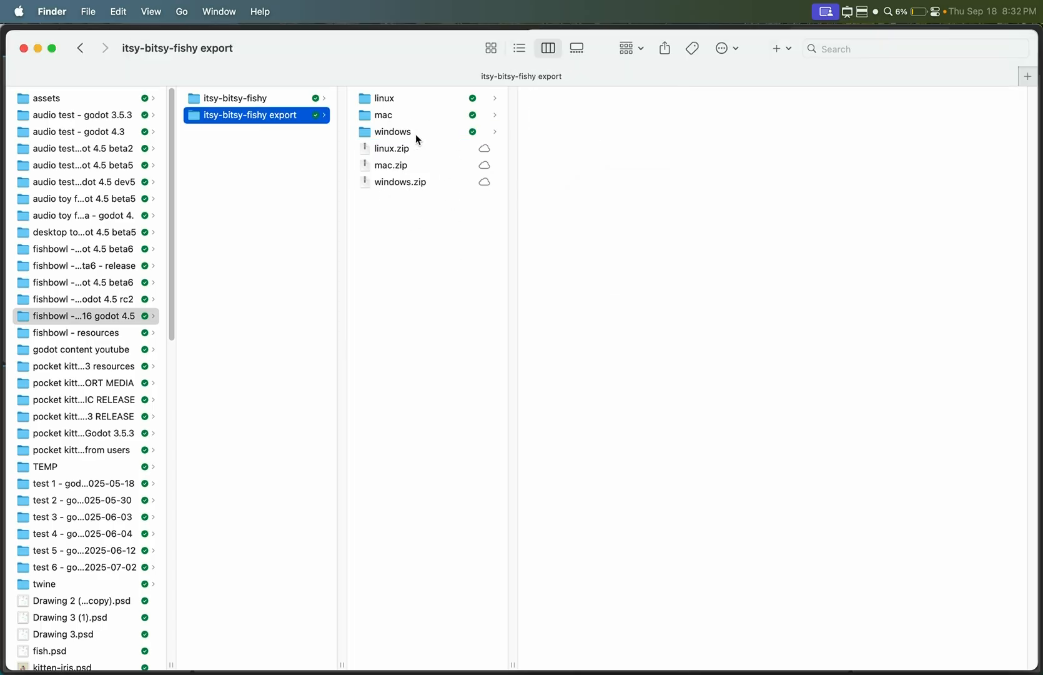
- Switch to Chrome and open the itch.io website
{"action": "key", "text": "super+Tab"}
{"action": "left_click", "coordinate": [242, 68]}
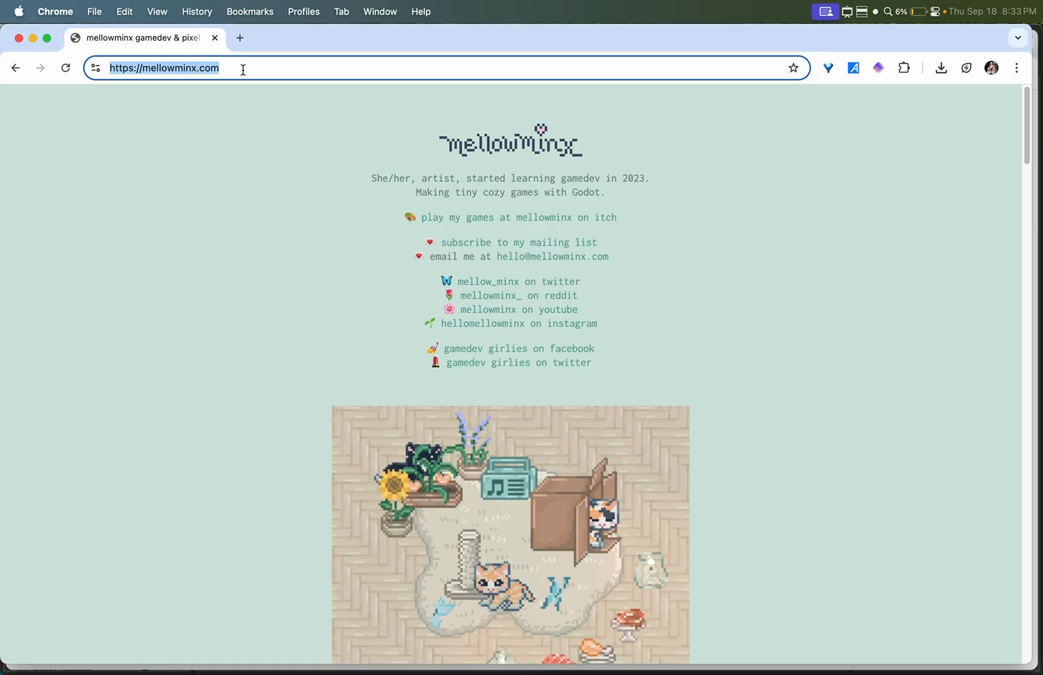
{"action": "type", "text": "itch.io"}
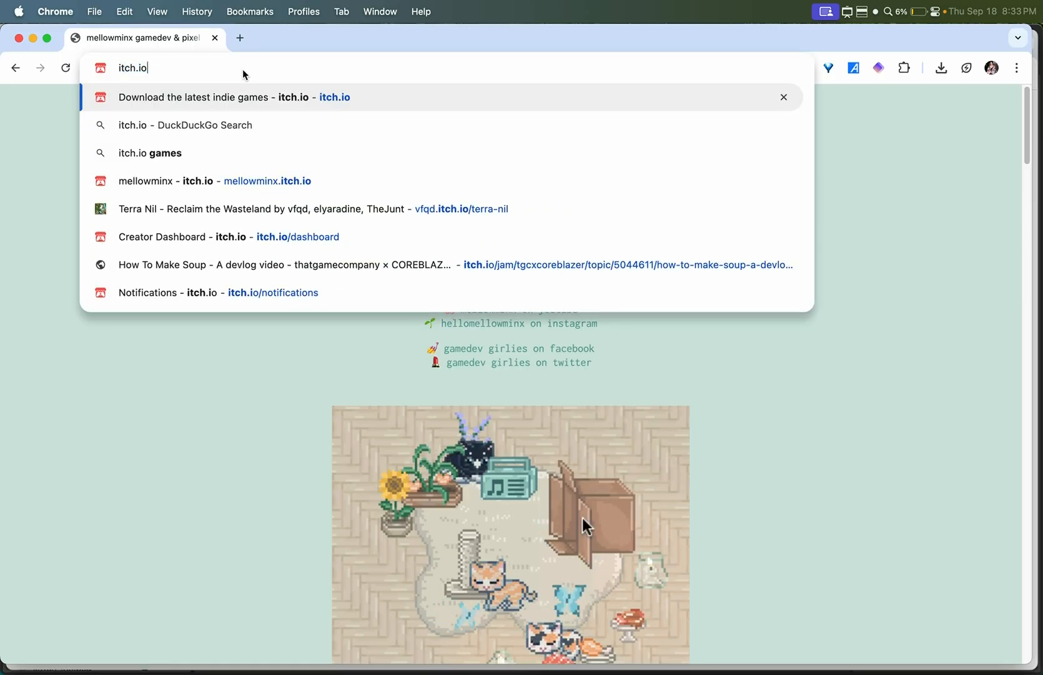
{"action": "key", "text": "Return"}
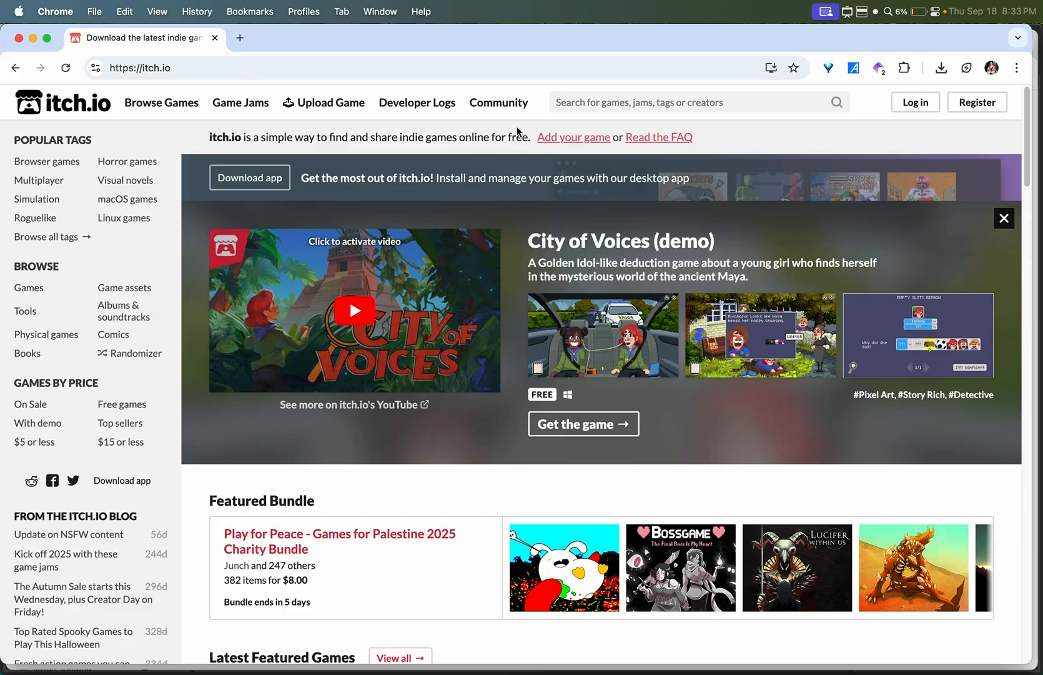
- Open the itch.io account registration page and look through its form
{"action": "left_click", "coordinate": [989, 105]}
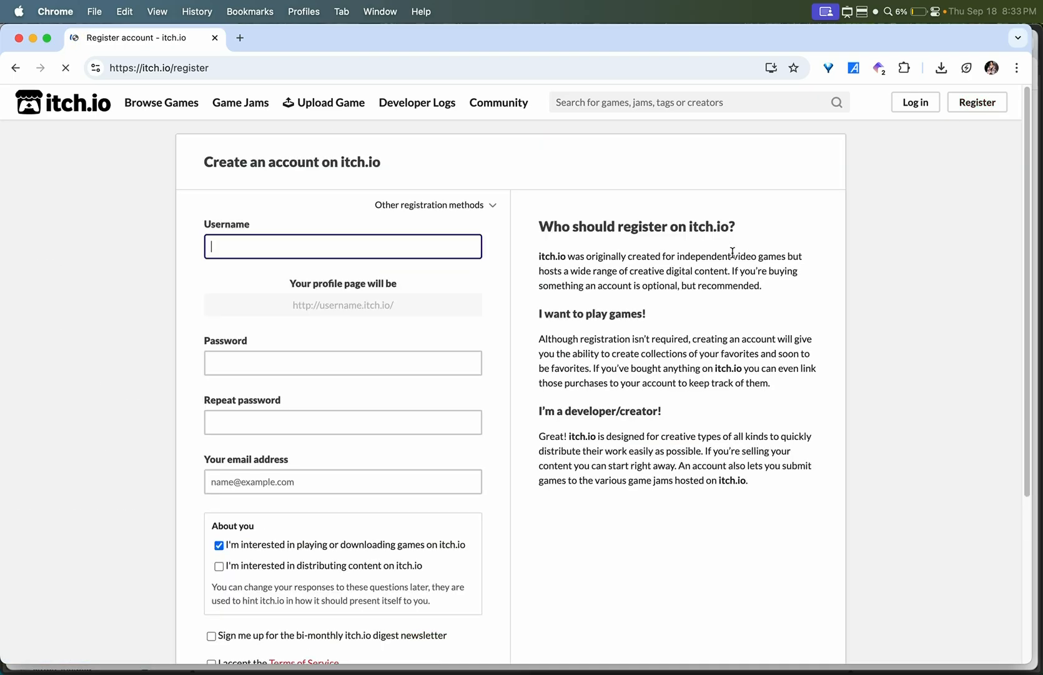
{"action": "scroll", "coordinate": [542, 482], "scroll_direction": "down", "scroll_amount": 5}
{"action": "scroll", "coordinate": [543, 485], "scroll_direction": "up", "scroll_amount": 5}
- Log in to itch.io with the saved account credentials and start a new project from the creator dashboard
{"action": "left_click", "coordinate": [917, 102]}
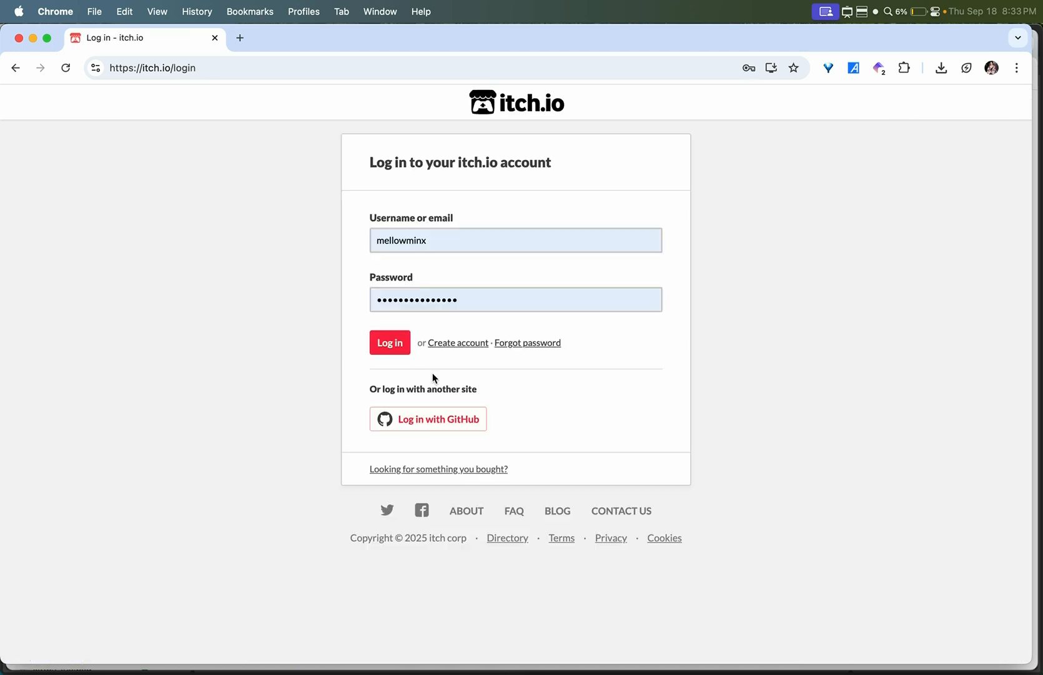
{"action": "left_click", "coordinate": [402, 355]}
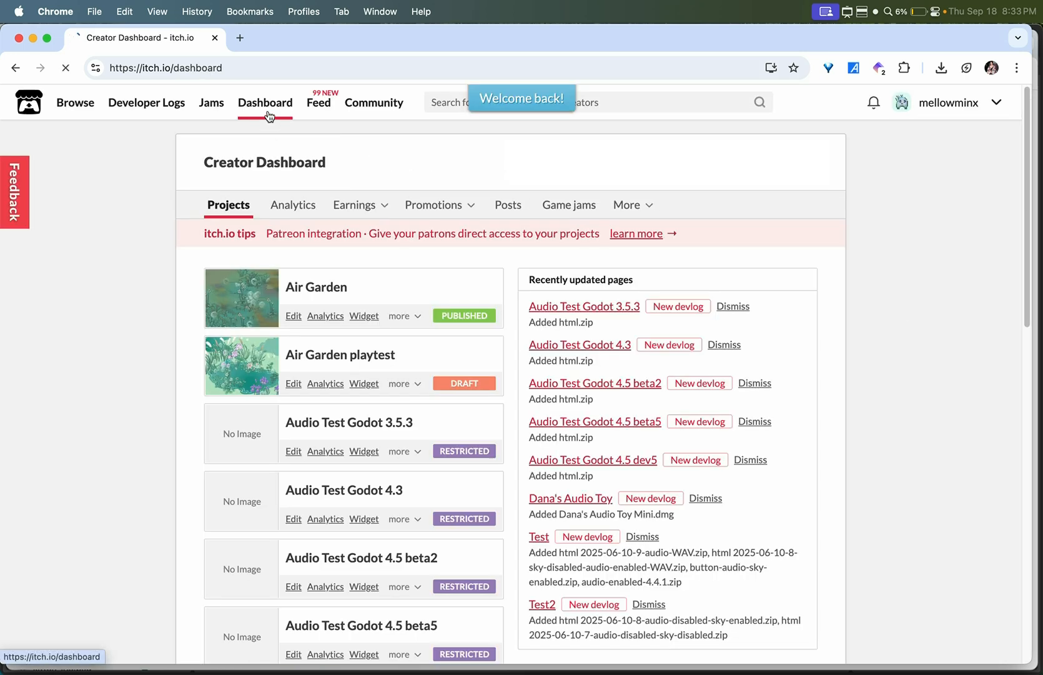
{"action": "scroll", "coordinate": [855, 393], "scroll_direction": "down", "scroll_amount": 15}
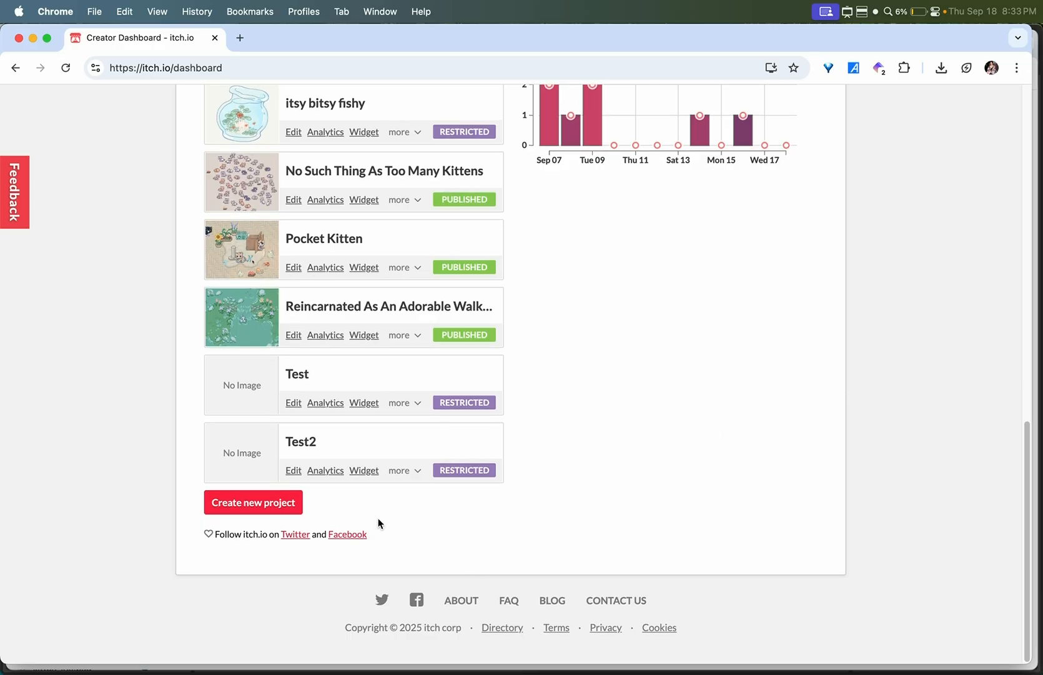
{"action": "left_click", "coordinate": [297, 510]}
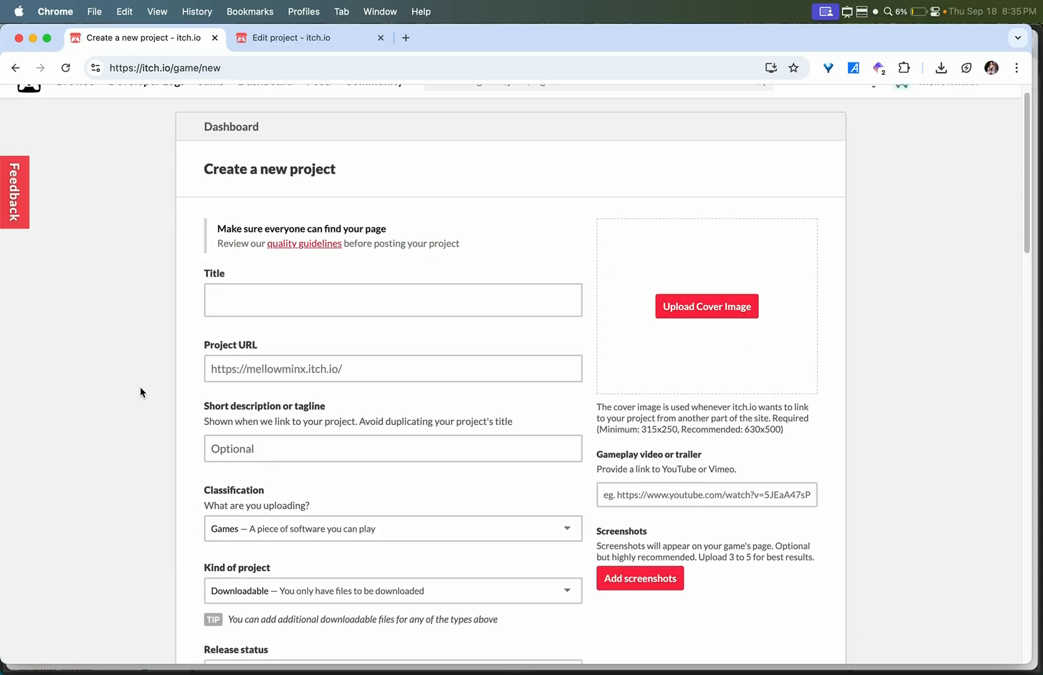
- Switch to the edit page of the itsy bitsy fishy project and review its title, URL, tagline, classification, project kind, release status and pricing
{"action": "left_click", "coordinate": [262, 38]}
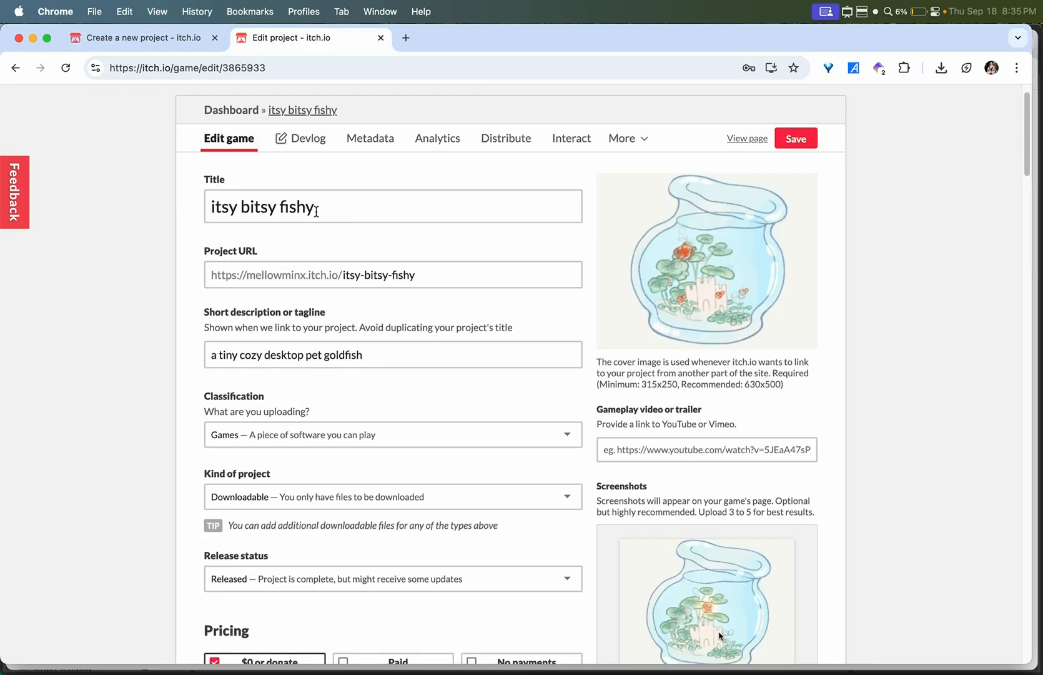
{"action": "scroll", "coordinate": [175, 361], "scroll_direction": "down", "scroll_amount": 1}
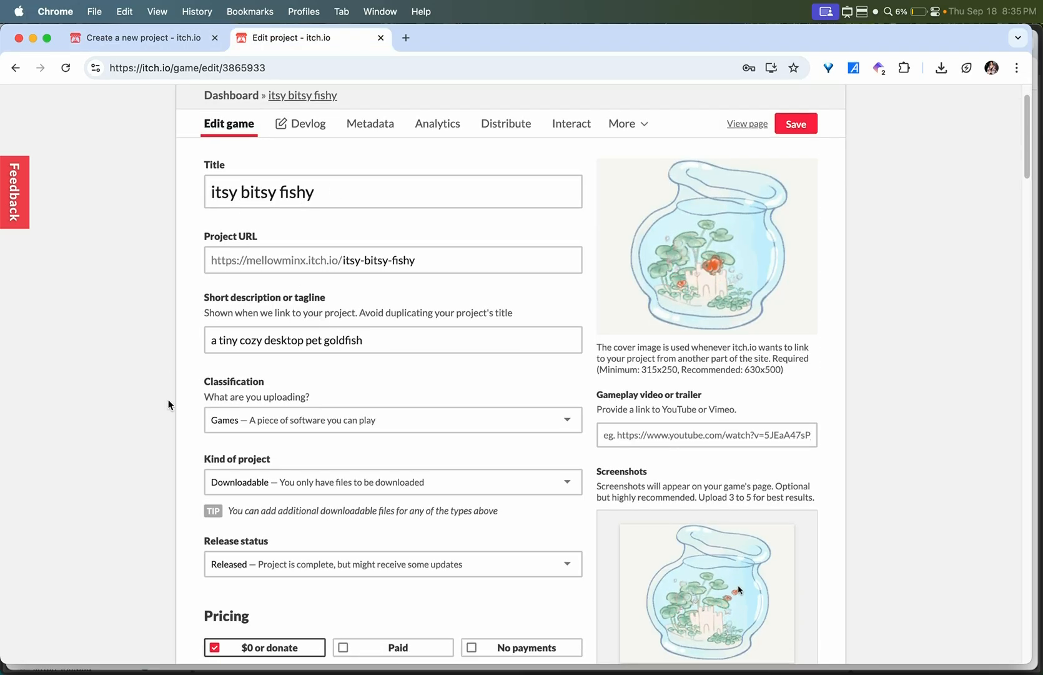
{"action": "scroll", "coordinate": [168, 400], "scroll_direction": "down", "scroll_amount": 2}
{"action": "scroll", "coordinate": [168, 403], "scroll_direction": "down", "scroll_amount": 3}
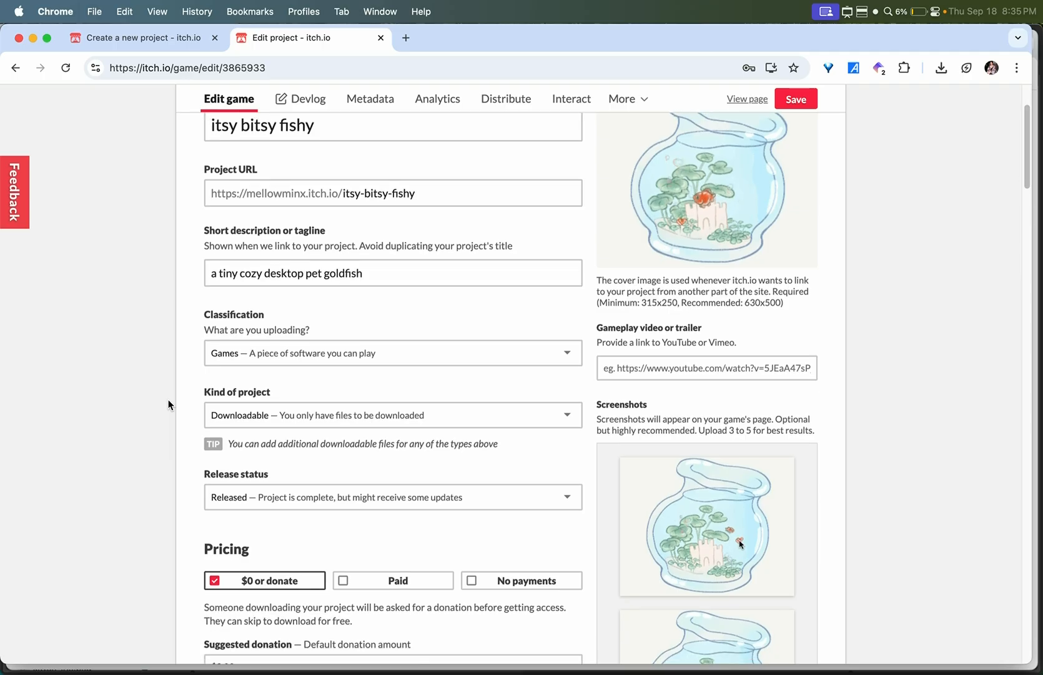
{"action": "left_click", "coordinate": [263, 357]}
{"action": "left_click", "coordinate": [265, 376]}
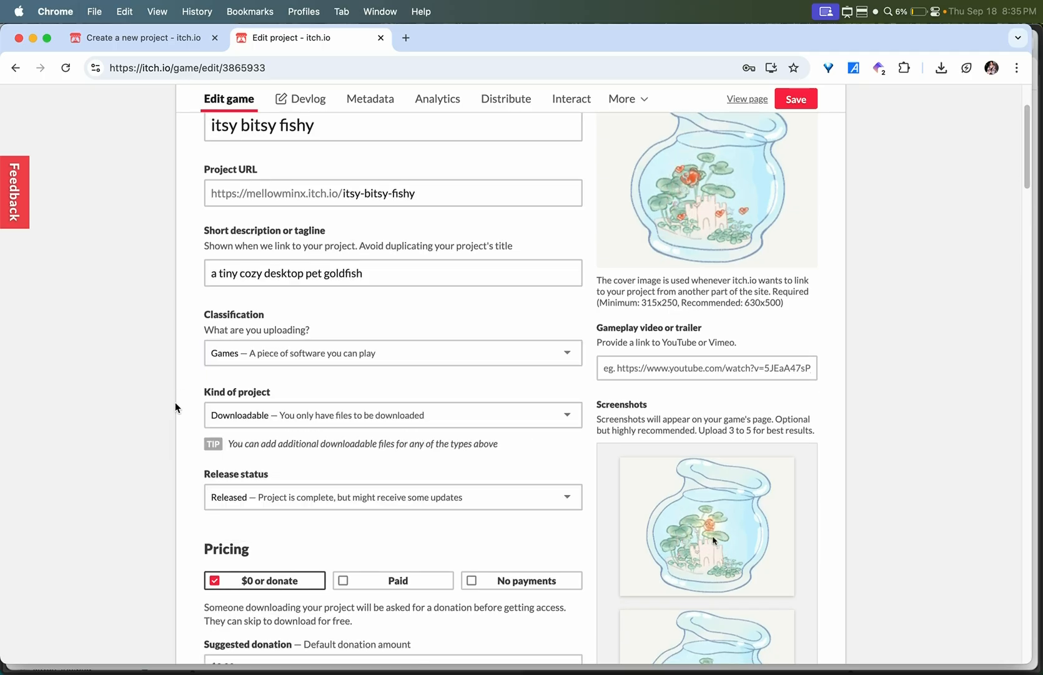
{"action": "scroll", "coordinate": [175, 405], "scroll_direction": "down", "scroll_amount": 3}
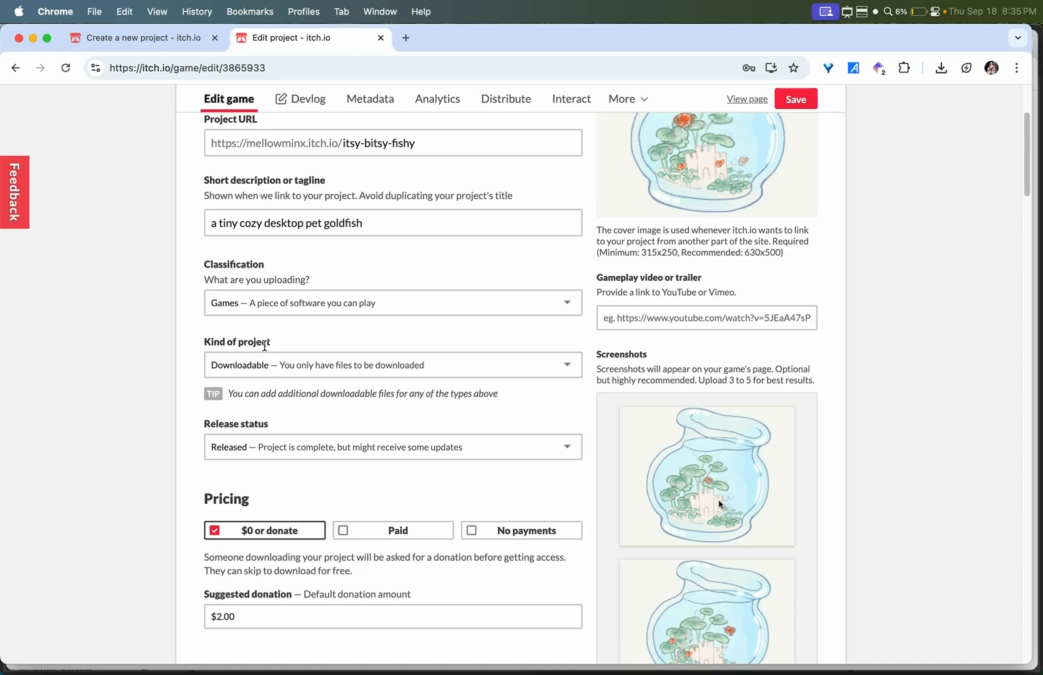
{"action": "scroll", "coordinate": [277, 375], "scroll_direction": "down", "scroll_amount": 3}
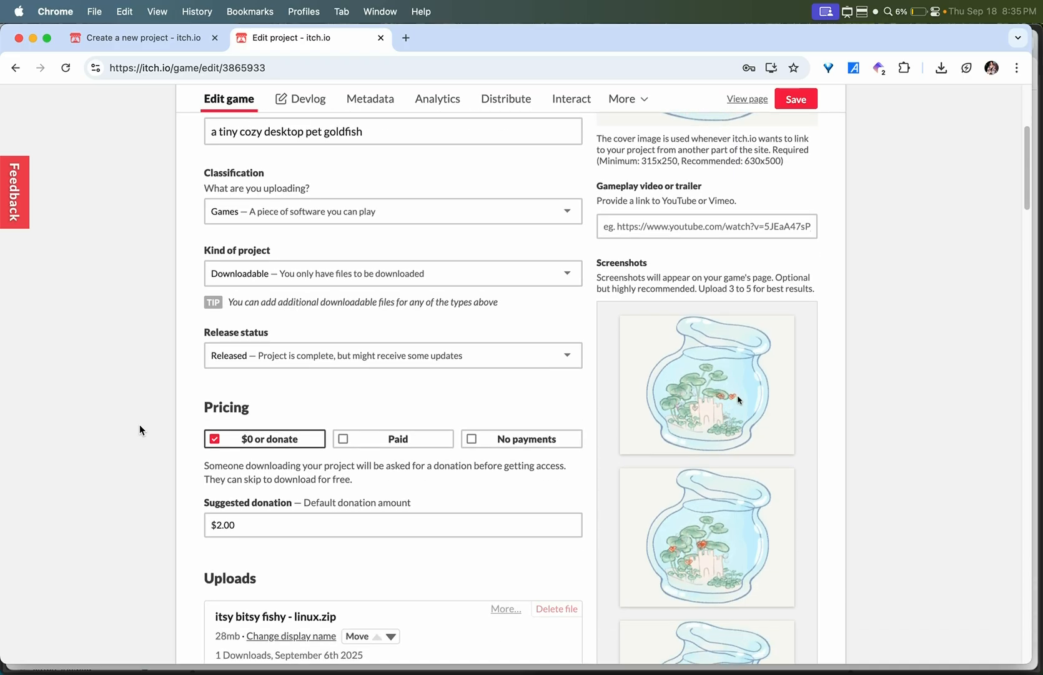
{"action": "scroll", "coordinate": [277, 326], "scroll_direction": "down", "scroll_amount": 1}
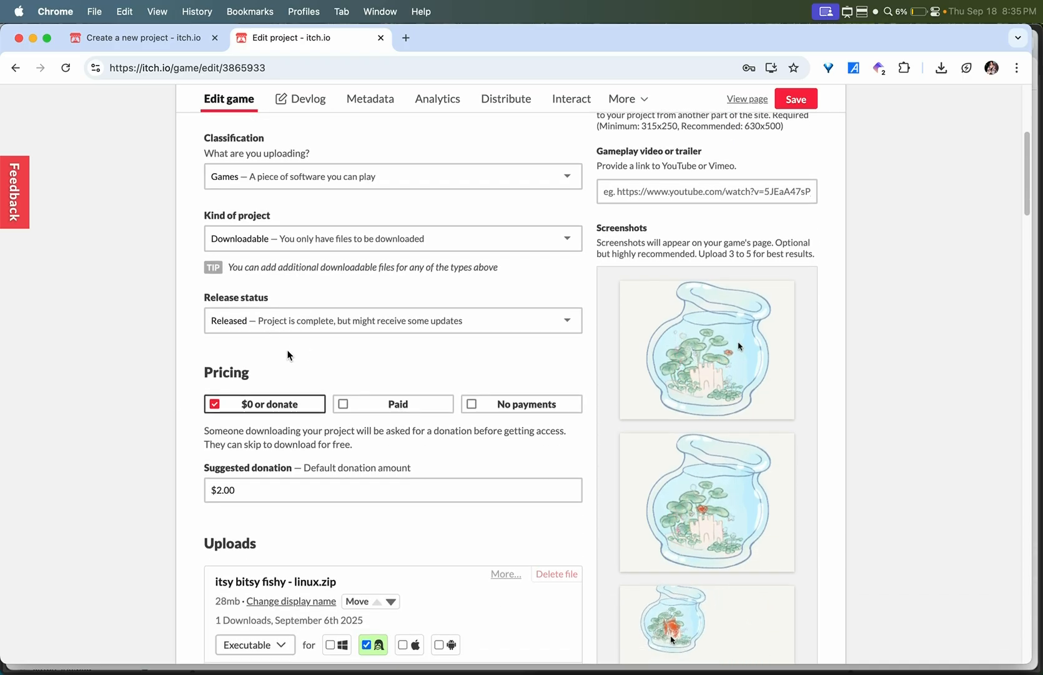
- Review the uploaded Linux, Mac and Windows zips with their file types and platforms, choosing Executable as the Linux zip's type
{"action": "scroll", "coordinate": [164, 402], "scroll_direction": "down", "scroll_amount": 10}
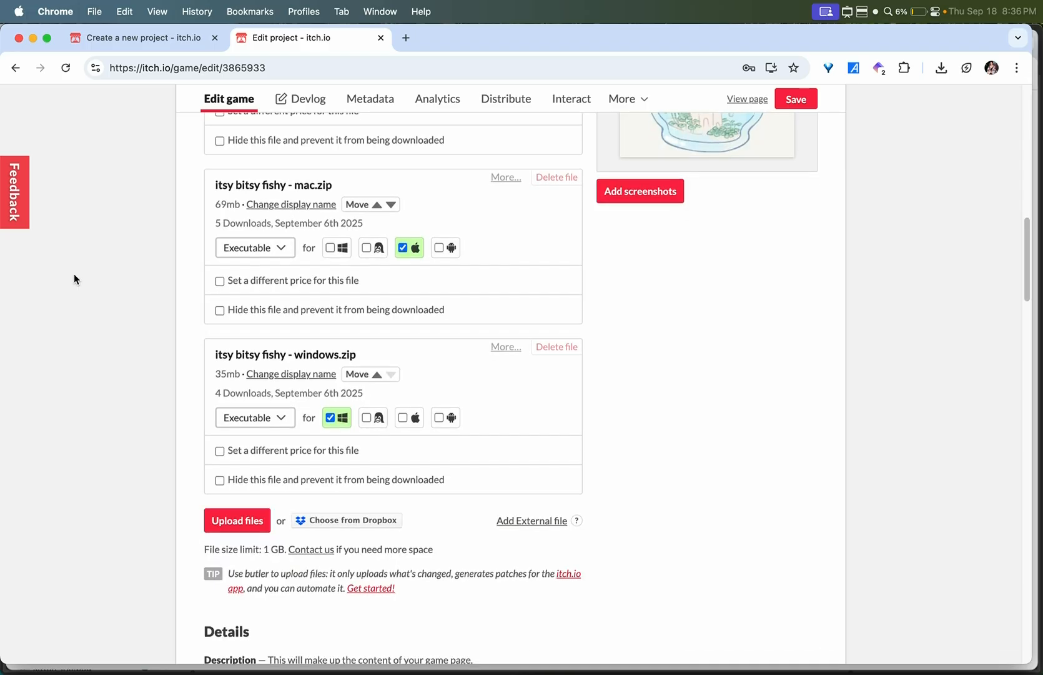
{"action": "scroll", "coordinate": [73, 274], "scroll_direction": "up", "scroll_amount": 3}
{"action": "scroll", "coordinate": [74, 275], "scroll_direction": "up", "scroll_amount": 1}
{"action": "scroll", "coordinate": [75, 275], "scroll_direction": "down", "scroll_amount": 1}
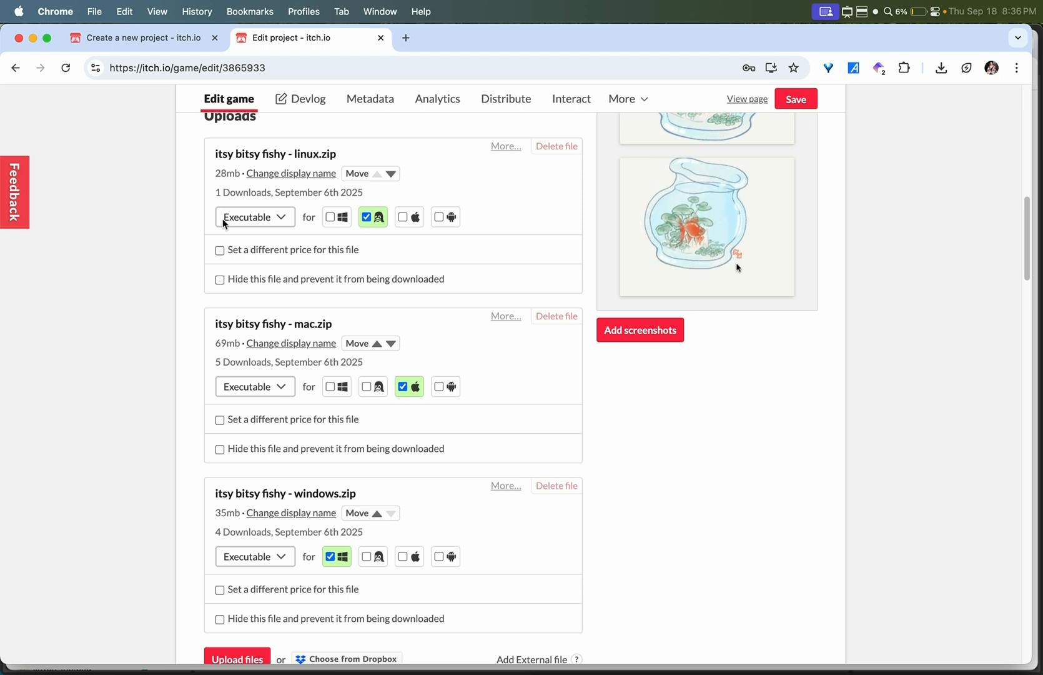
{"action": "left_click", "coordinate": [252, 222]}
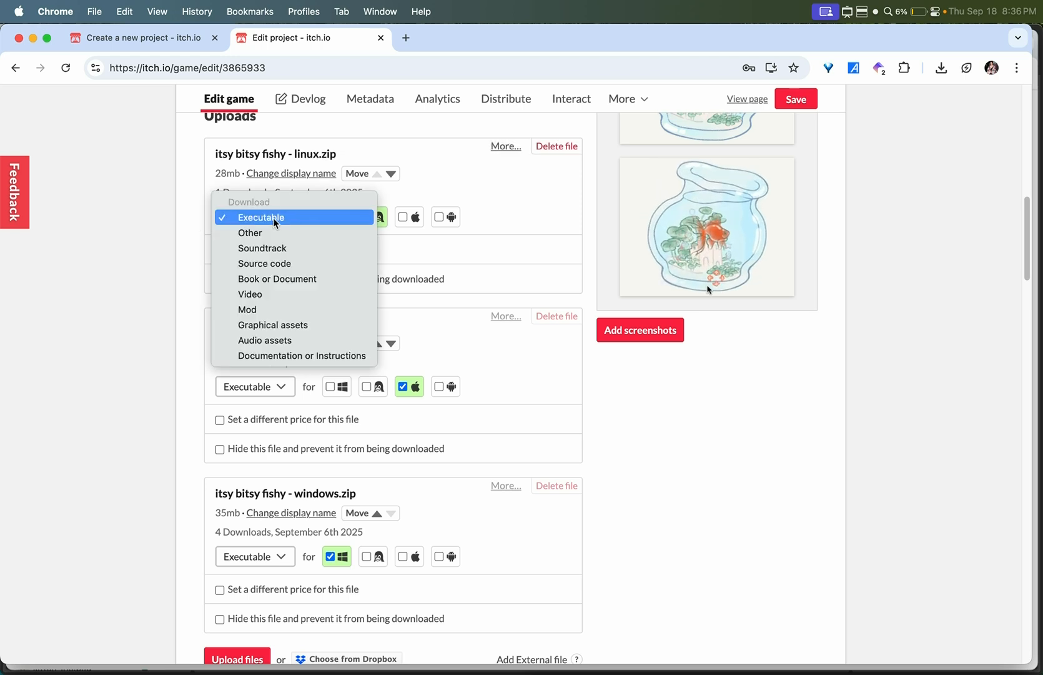
{"action": "left_click", "coordinate": [273, 218]}
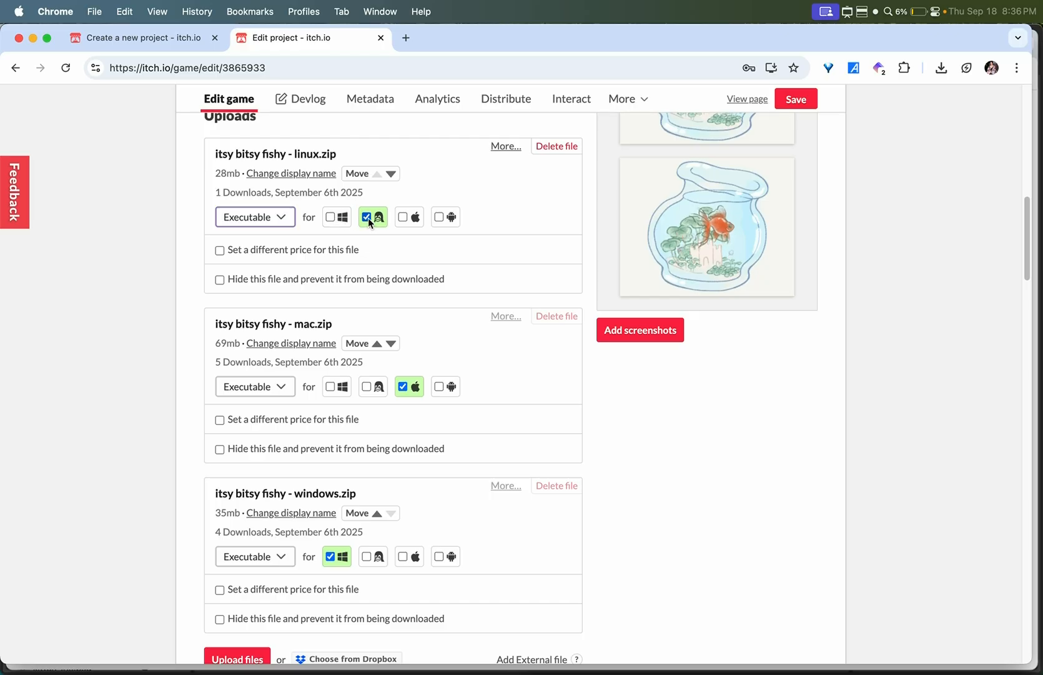
{"action": "scroll", "coordinate": [369, 219], "scroll_direction": "down", "scroll_amount": 10}
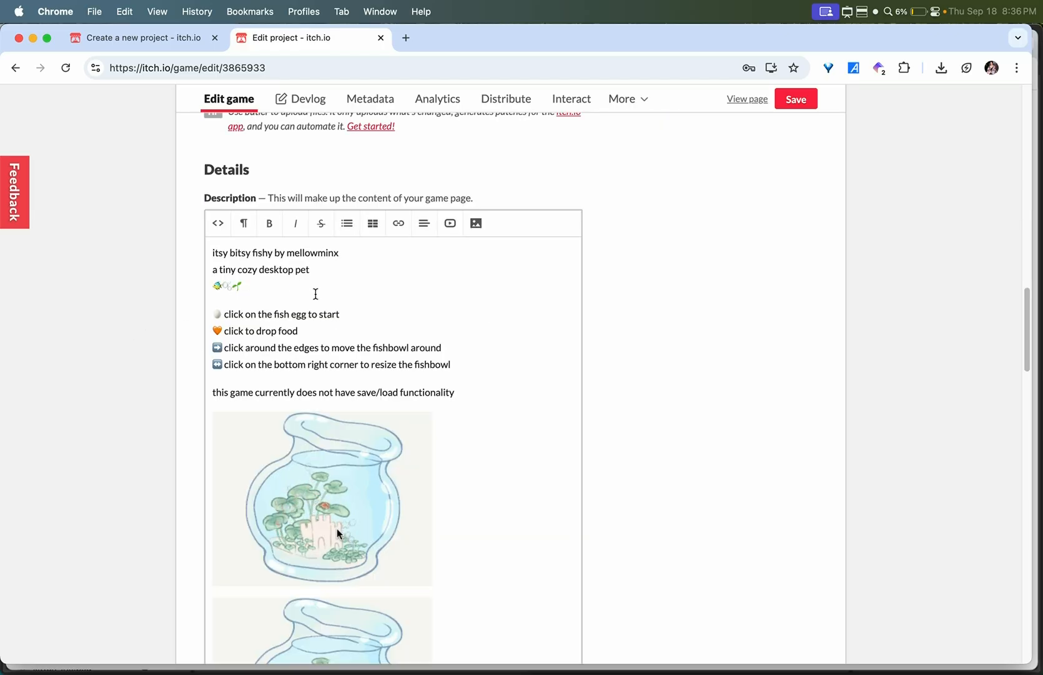
- Review the game page description, including its play instructions, fishbowl images and closing support and social links
{"action": "scroll", "coordinate": [141, 397], "scroll_direction": "down", "scroll_amount": 10}
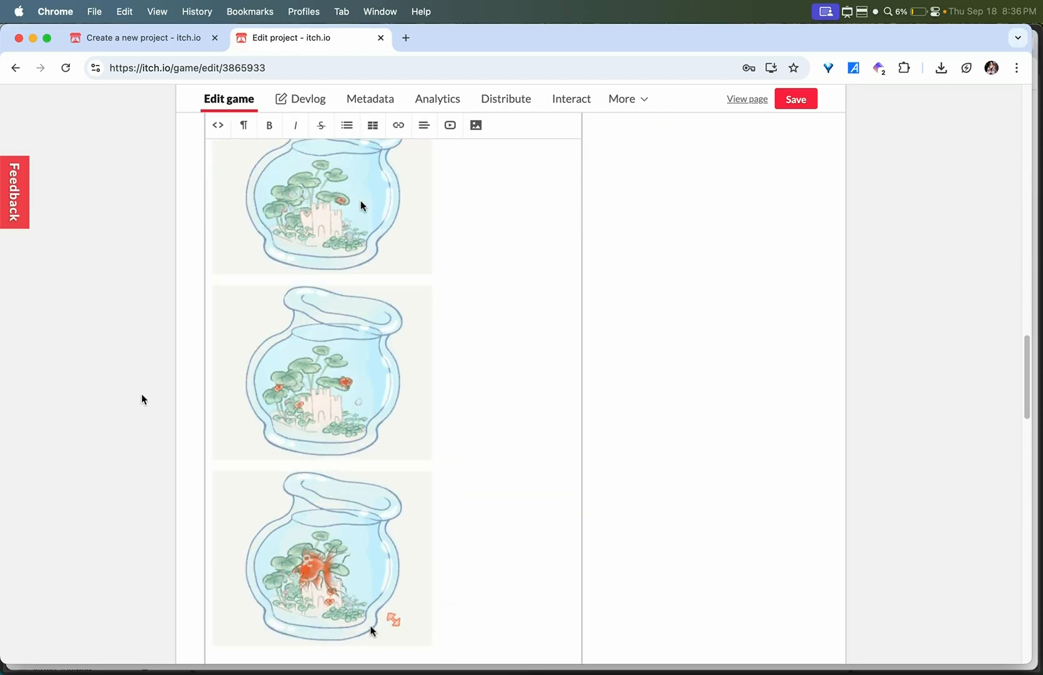
{"action": "scroll", "coordinate": [483, 458], "scroll_direction": "down", "scroll_amount": 3}
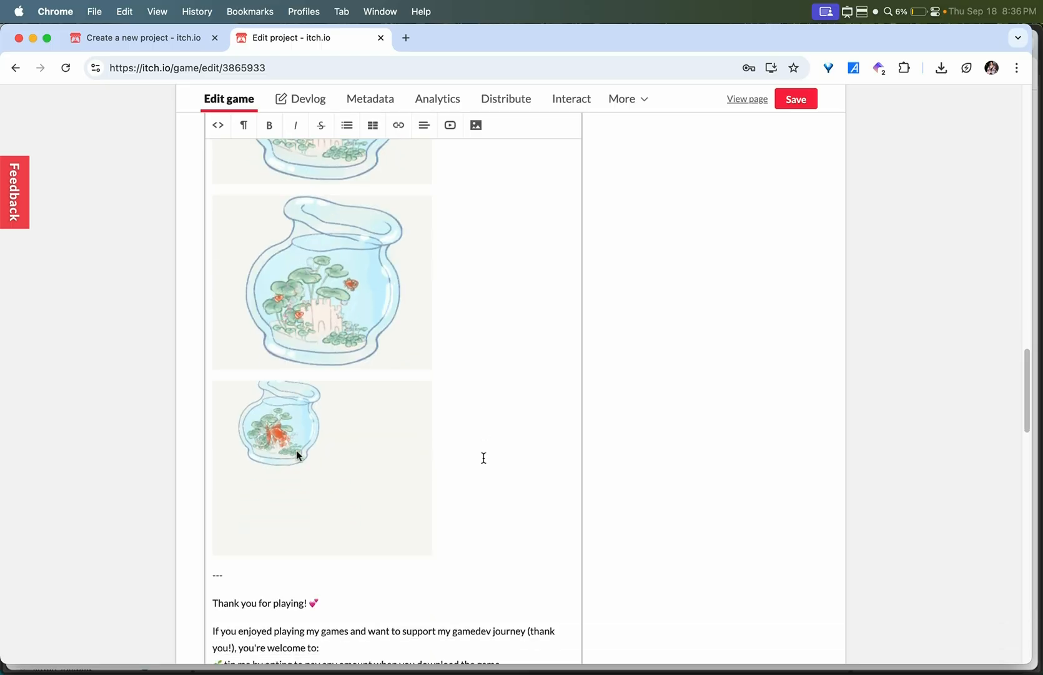
{"action": "scroll", "coordinate": [483, 458], "scroll_direction": "down", "scroll_amount": 8}
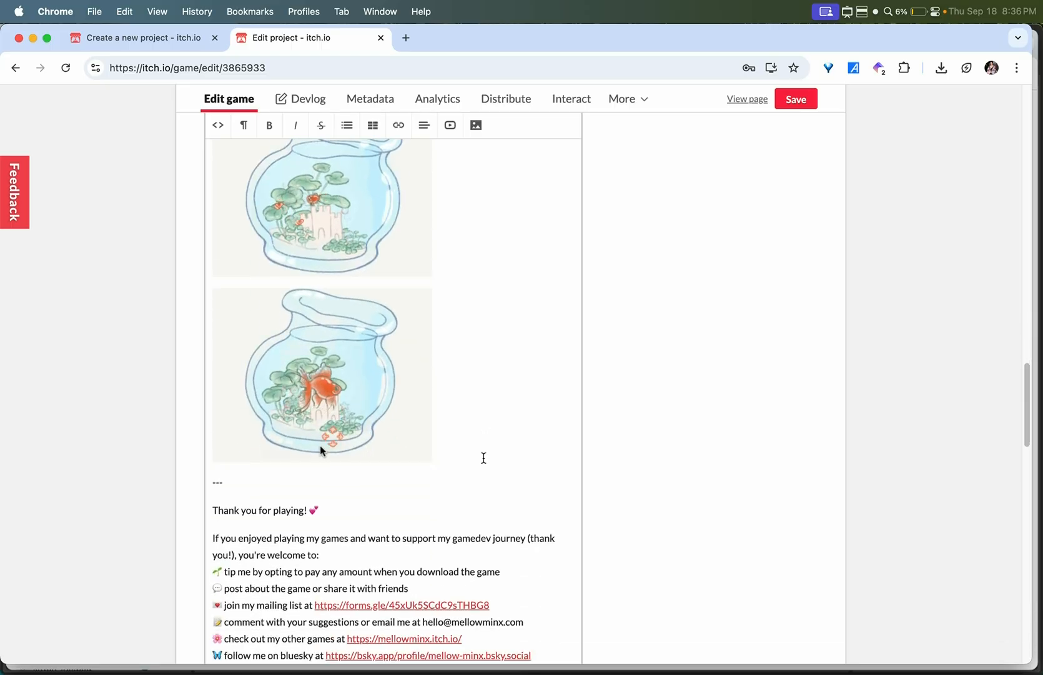
{"action": "scroll", "coordinate": [483, 458], "scroll_direction": "down", "scroll_amount": 2}
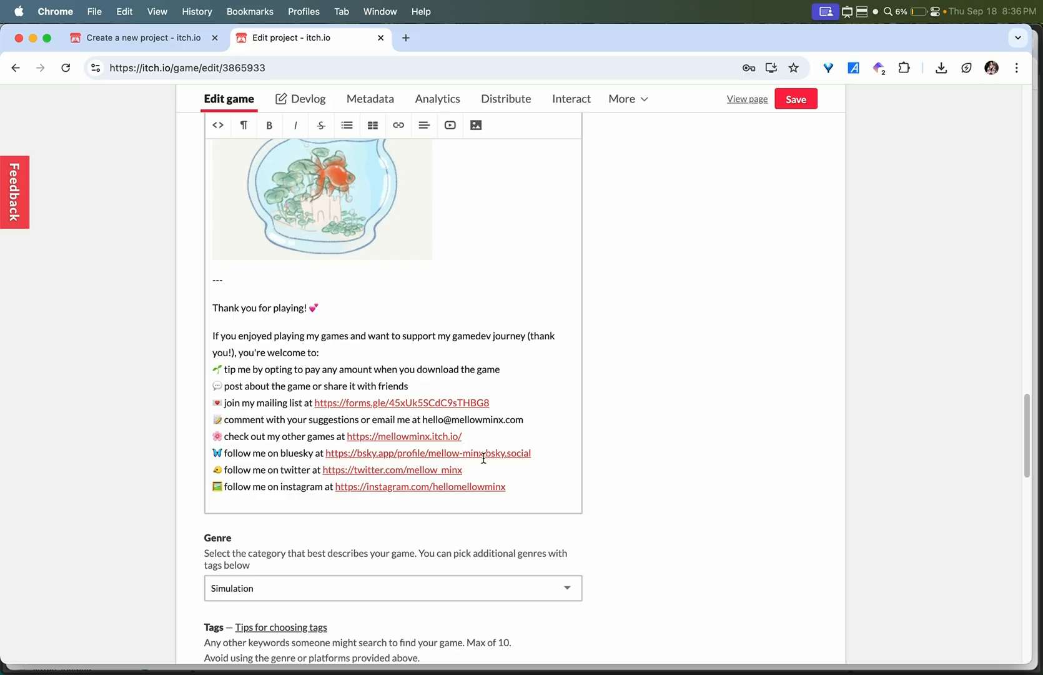
- Review the project's genre, tags, AI generation disclosure, app store links and custom noun settings
{"action": "scroll", "coordinate": [483, 457], "scroll_direction": "down", "scroll_amount": 3}
{"action": "scroll", "coordinate": [466, 461], "scroll_direction": "down", "scroll_amount": 6}
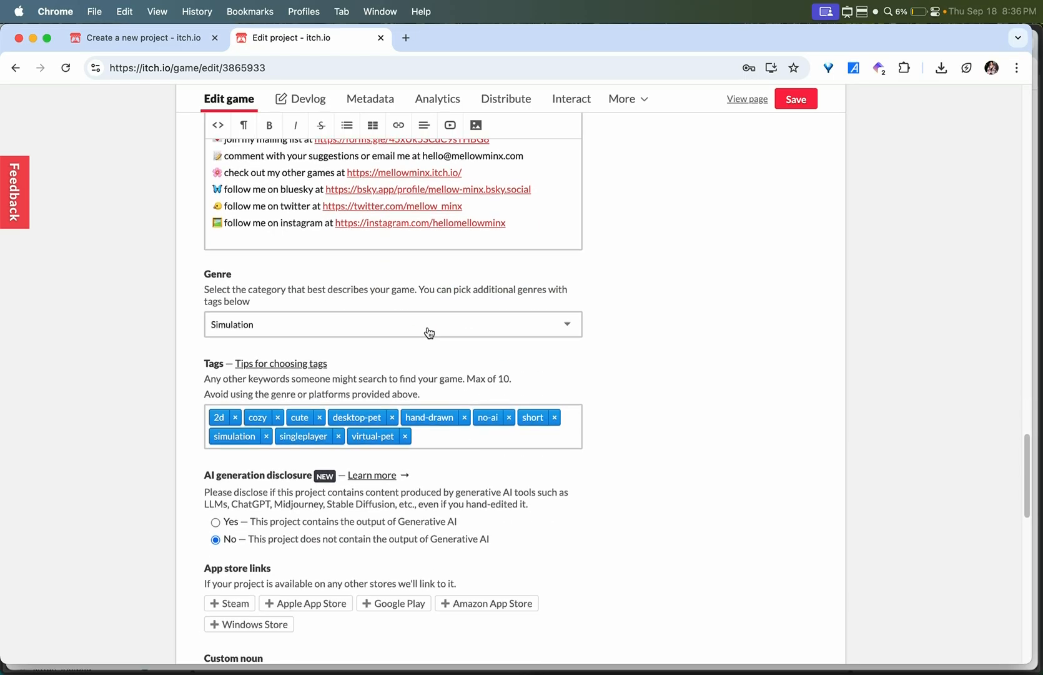
{"action": "scroll", "coordinate": [450, 490], "scroll_direction": "down", "scroll_amount": 2}
{"action": "scroll", "coordinate": [440, 391], "scroll_direction": "down", "scroll_amount": 5}
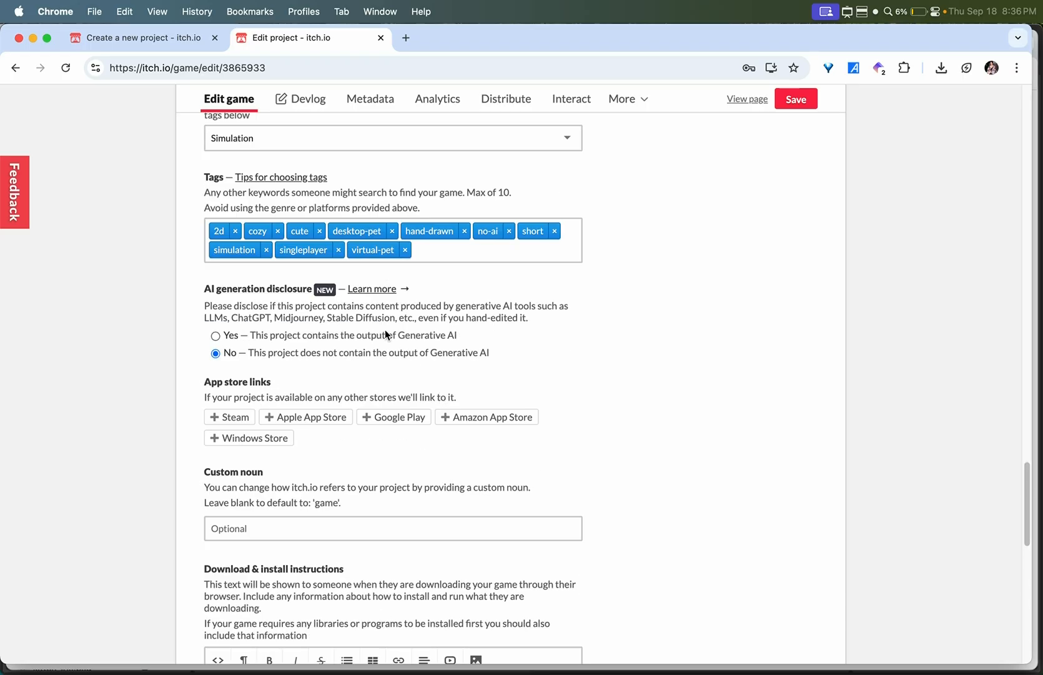
{"action": "scroll", "coordinate": [403, 381], "scroll_direction": "down", "scroll_amount": 7}
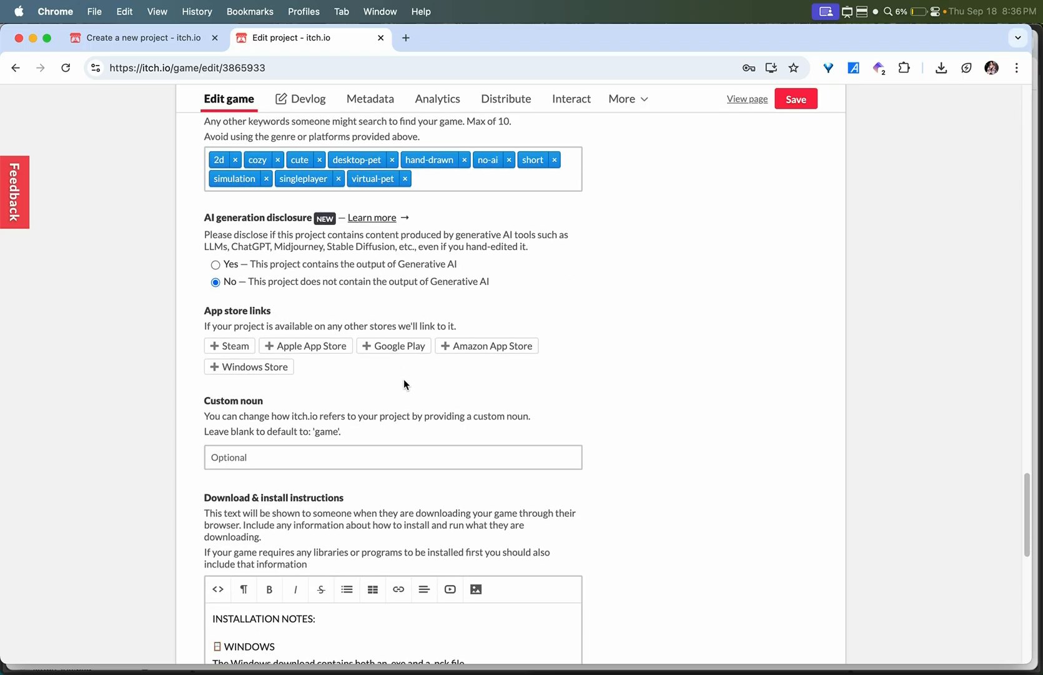
- Review the download and install instructions, the community option and the visibility and restricted access settings
{"action": "scroll", "coordinate": [404, 378], "scroll_direction": "down", "scroll_amount": 5}
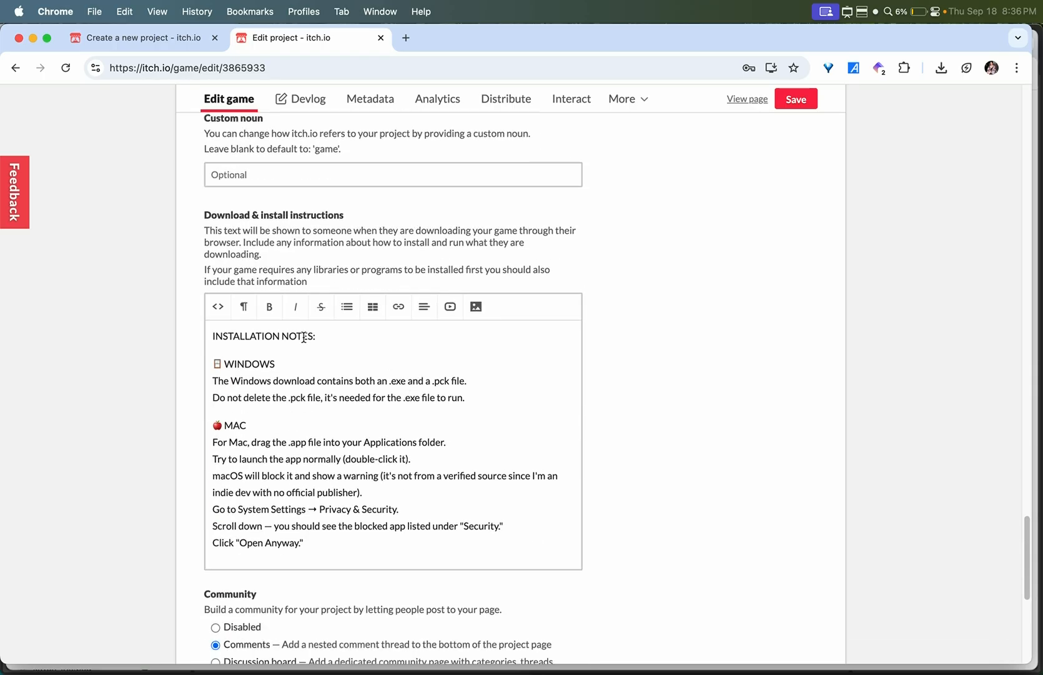
{"action": "scroll", "coordinate": [159, 449], "scroll_direction": "down", "scroll_amount": 9}
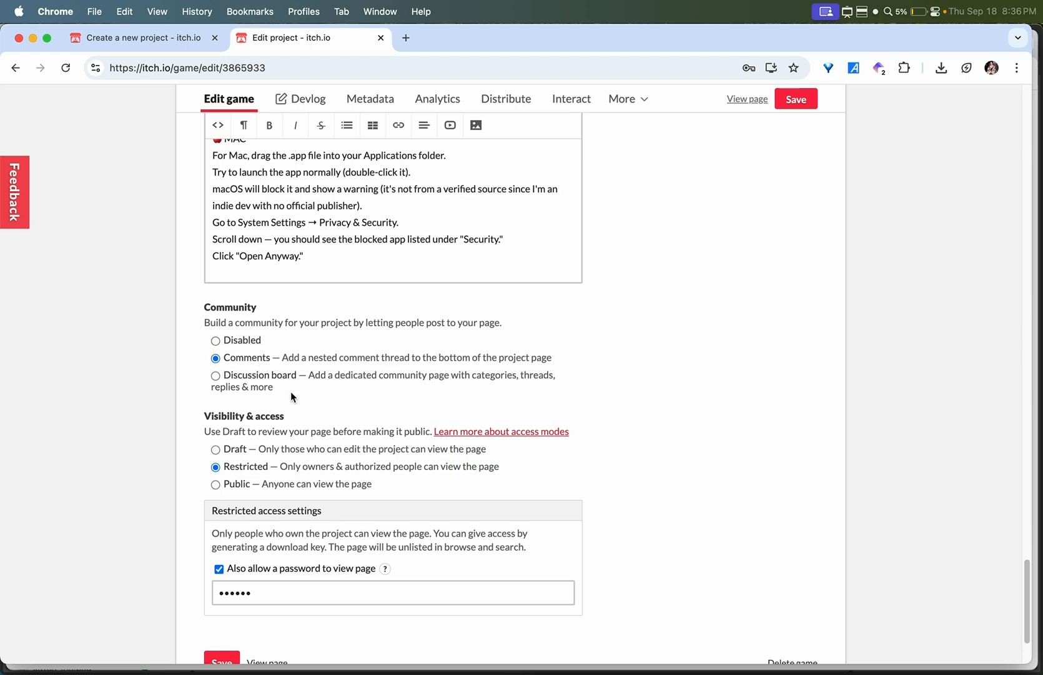
{"action": "scroll", "coordinate": [291, 393], "scroll_direction": "down", "scroll_amount": 3}
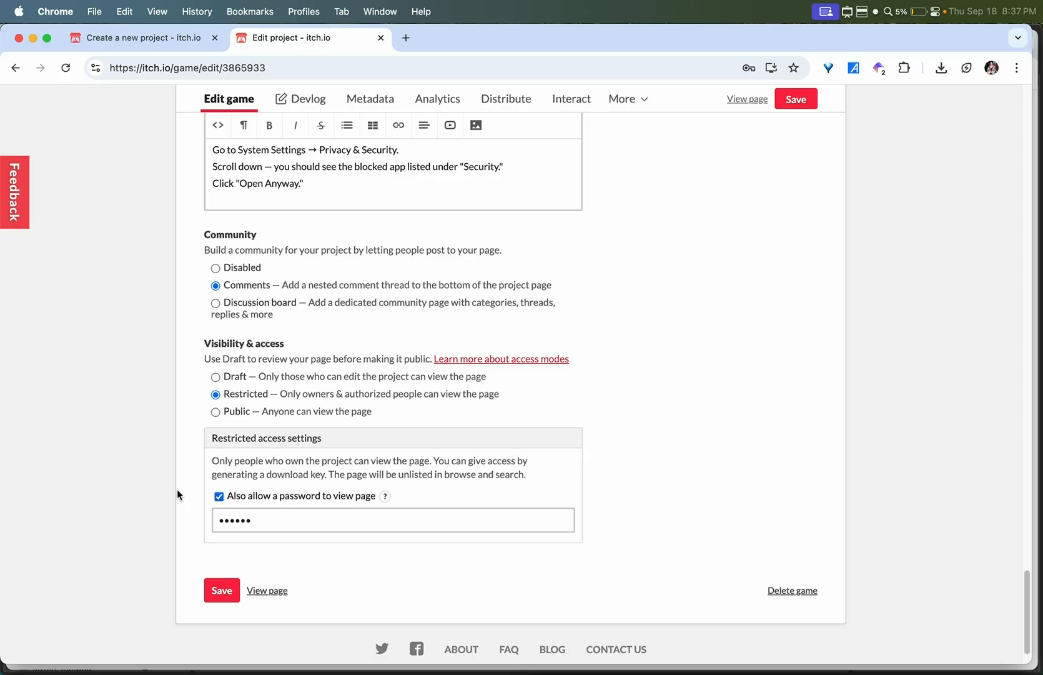
{"action": "scroll", "coordinate": [177, 598], "scroll_direction": "down", "scroll_amount": 1}
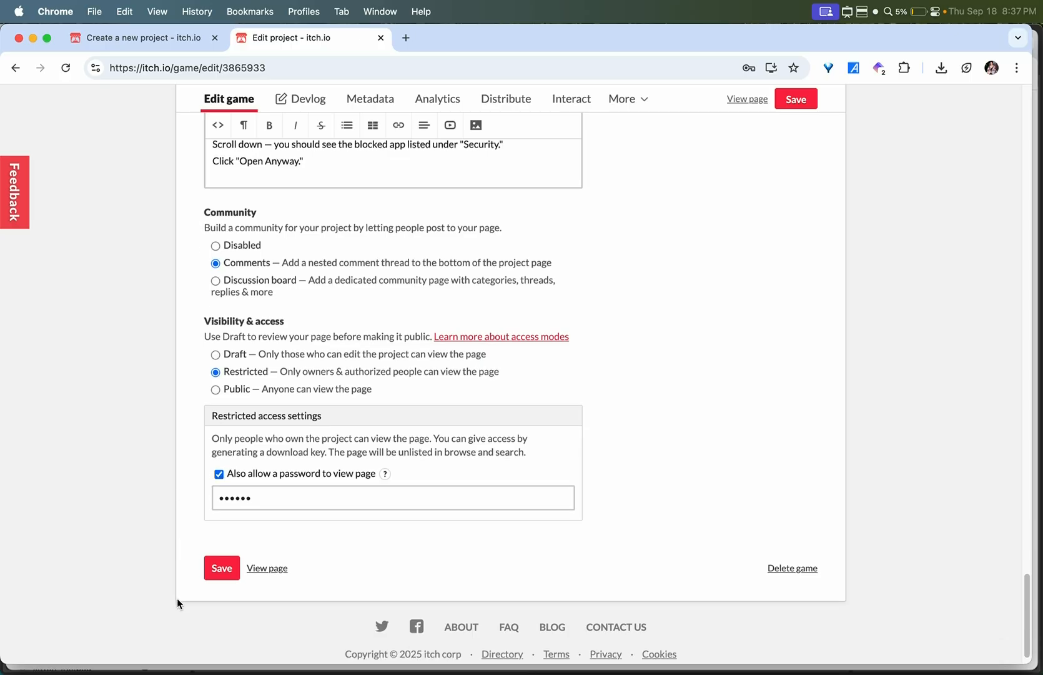
- View the itsy bitsy fishy game page and look through its description, images and download files
{"action": "left_click", "coordinate": [267, 568]}
{"action": "scroll", "coordinate": [73, 340], "scroll_direction": "down", "scroll_amount": 5}
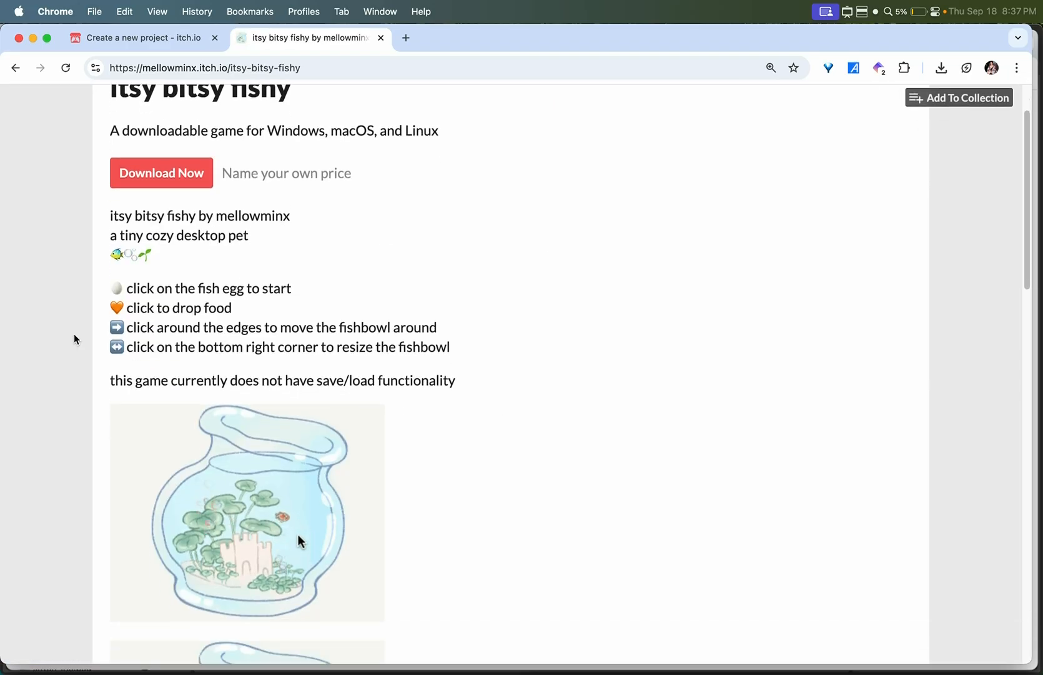
{"action": "scroll", "coordinate": [74, 339], "scroll_direction": "down", "scroll_amount": 10}
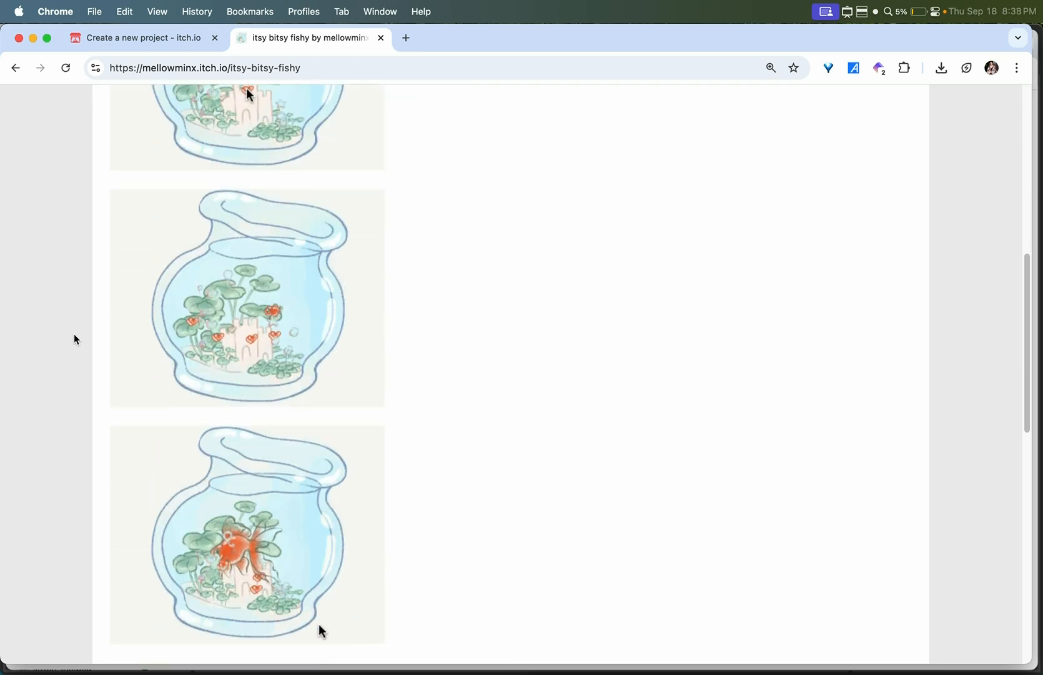
{"action": "scroll", "coordinate": [74, 339], "scroll_direction": "down", "scroll_amount": 7}
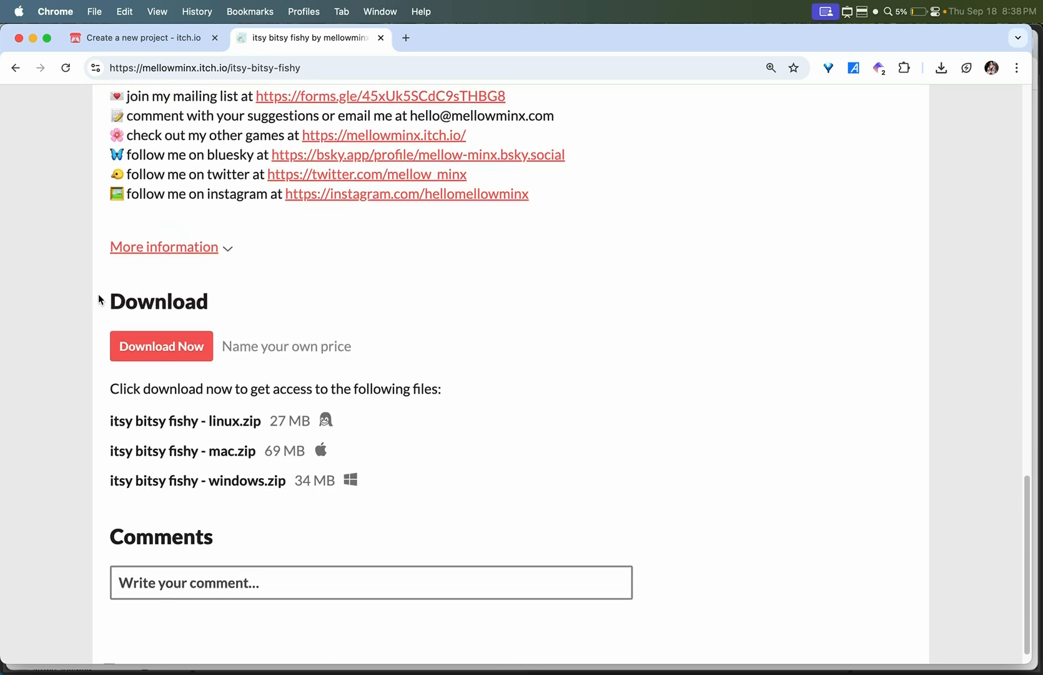
- Go to the game's downloads without paying, check the installation notes there, and return to the game page
{"action": "left_click", "coordinate": [171, 352]}
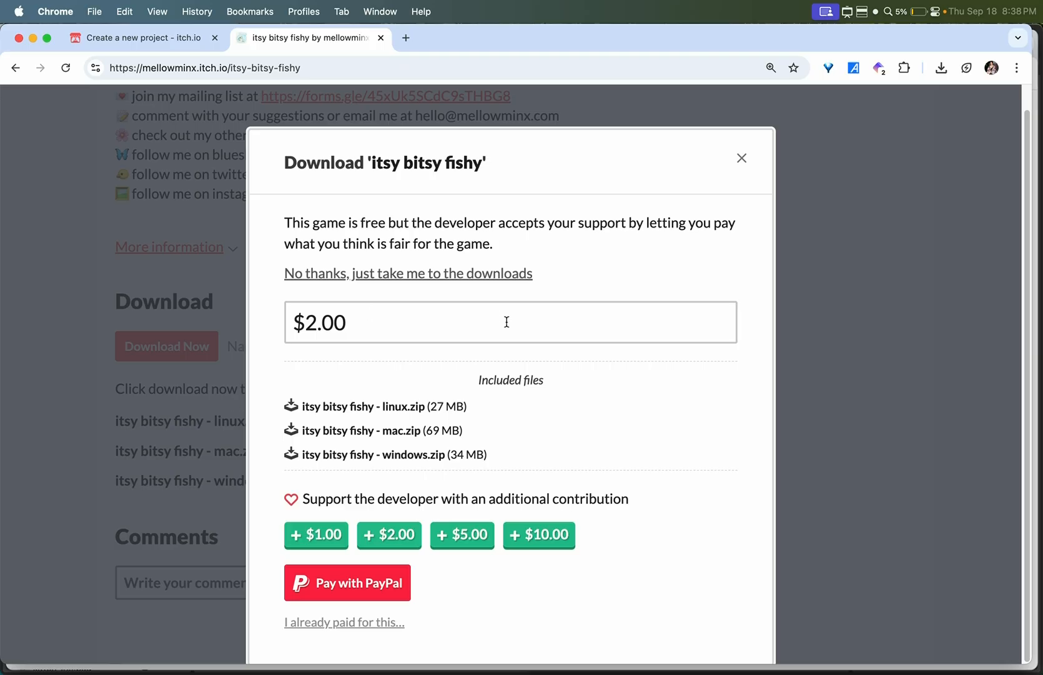
{"action": "left_click", "coordinate": [474, 278]}
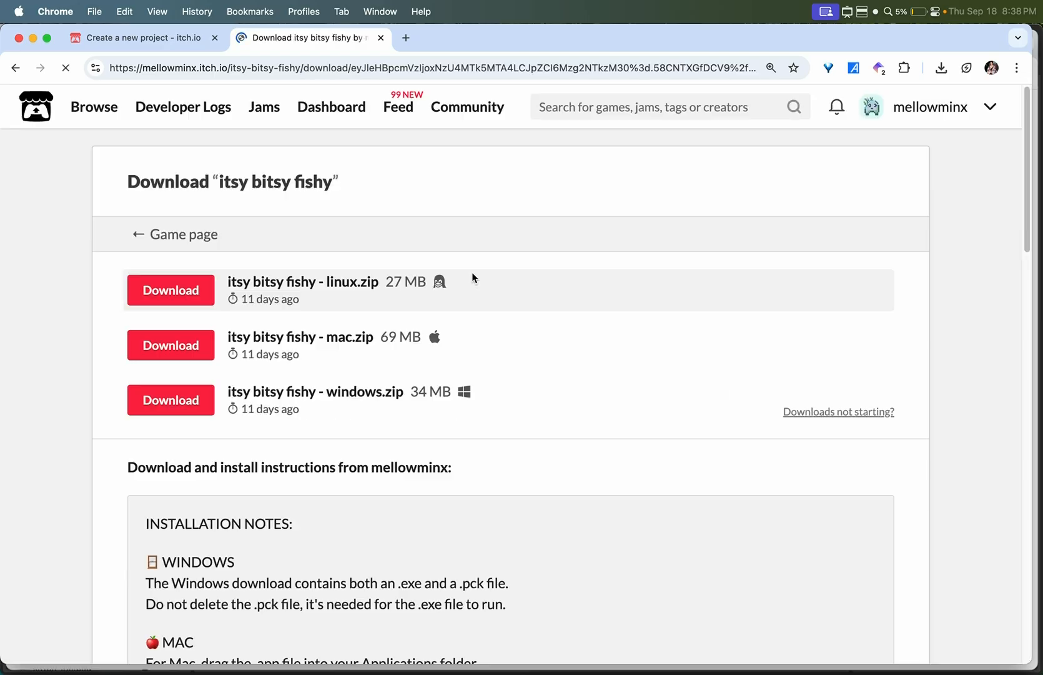
{"action": "scroll", "coordinate": [472, 276], "scroll_direction": "down", "scroll_amount": 5}
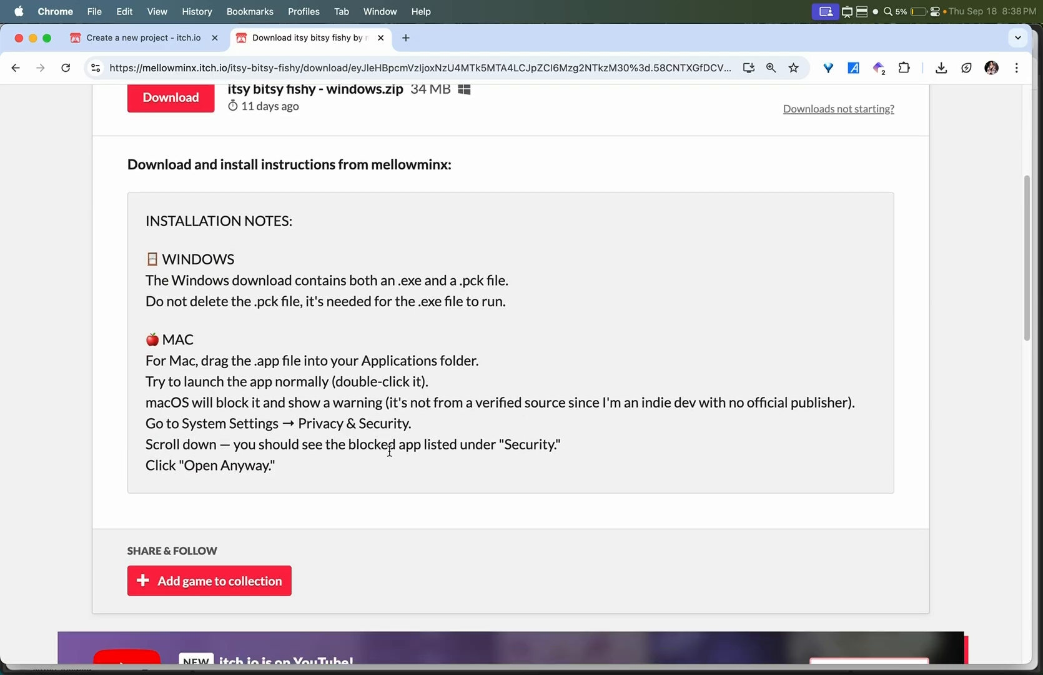
{"action": "scroll", "coordinate": [389, 450], "scroll_direction": "up", "scroll_amount": 2}
{"action": "scroll", "coordinate": [344, 572], "scroll_direction": "down", "scroll_amount": 3}
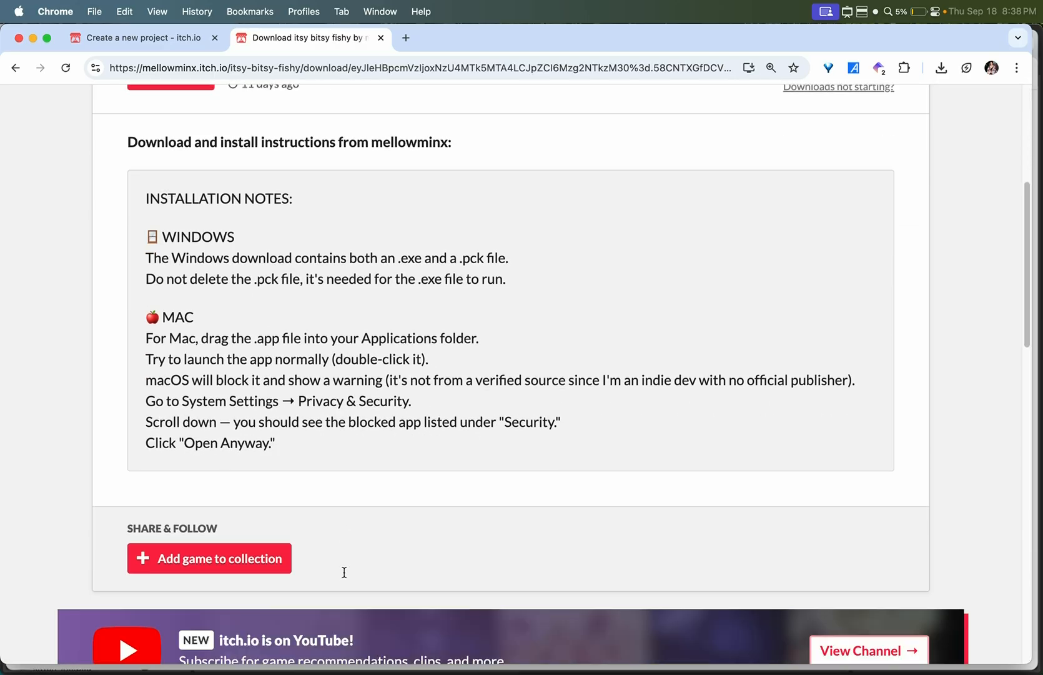
{"action": "scroll", "coordinate": [345, 572], "scroll_direction": "down", "scroll_amount": 2}
{"action": "key", "text": "super+bracketleft"}
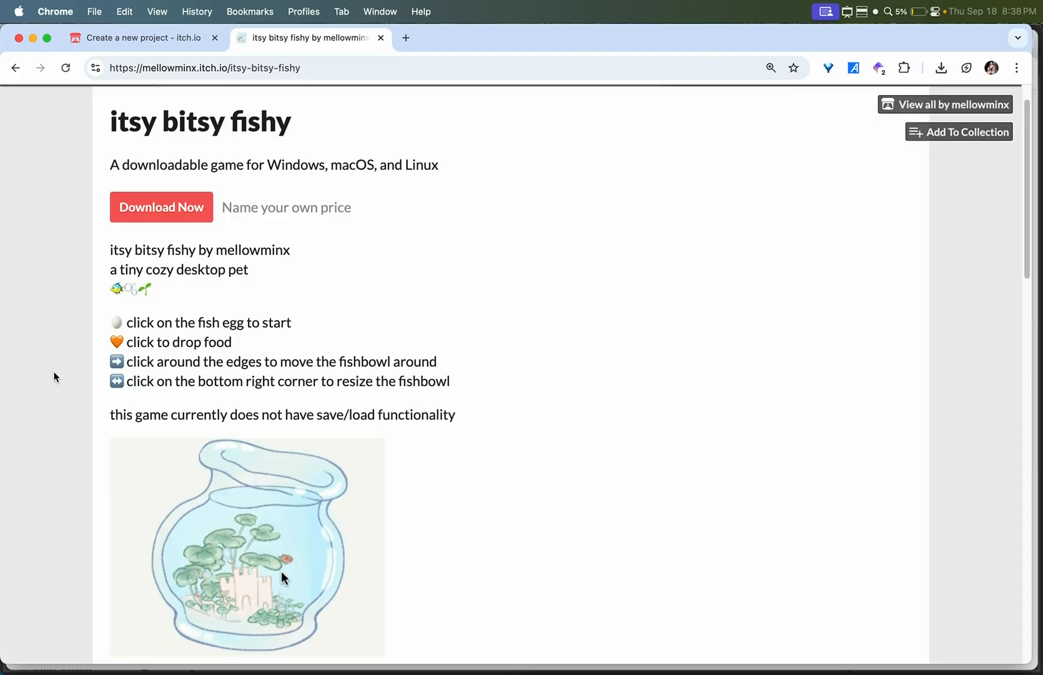